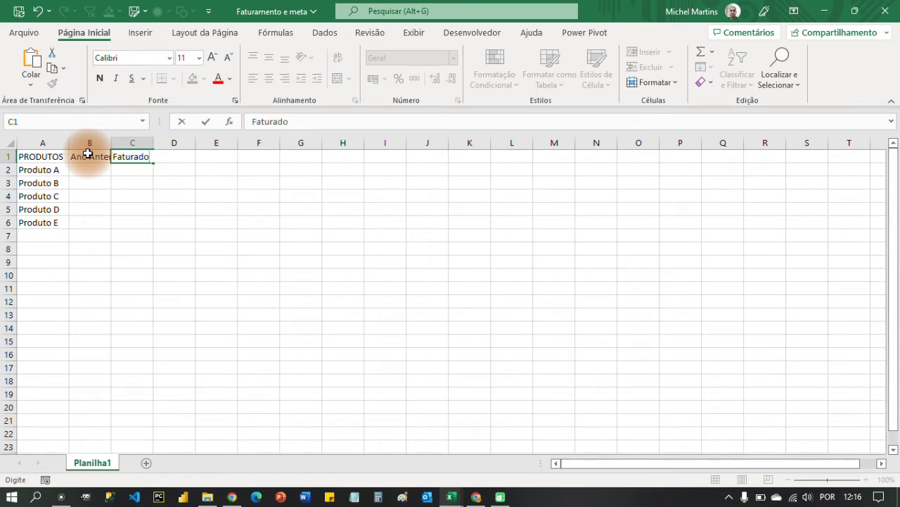
Confirm the Faturado header and fill B2:C6 with the formula =ALEATÓRIOENTRE(10000;25000).
key(Return)
key(Left)
key(Right)
key(shift+Down)
key(shift+Down)
key(shift+Down)
key(shift+Down)
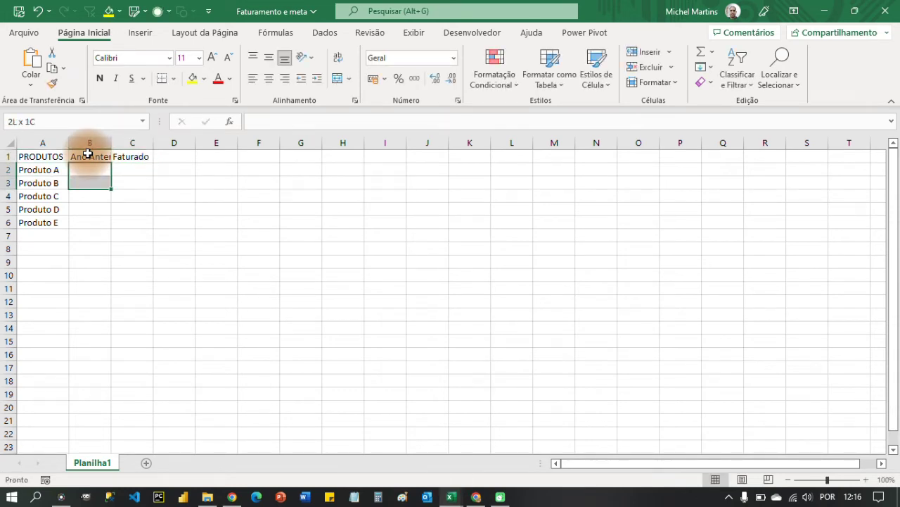
key(shift+Right)
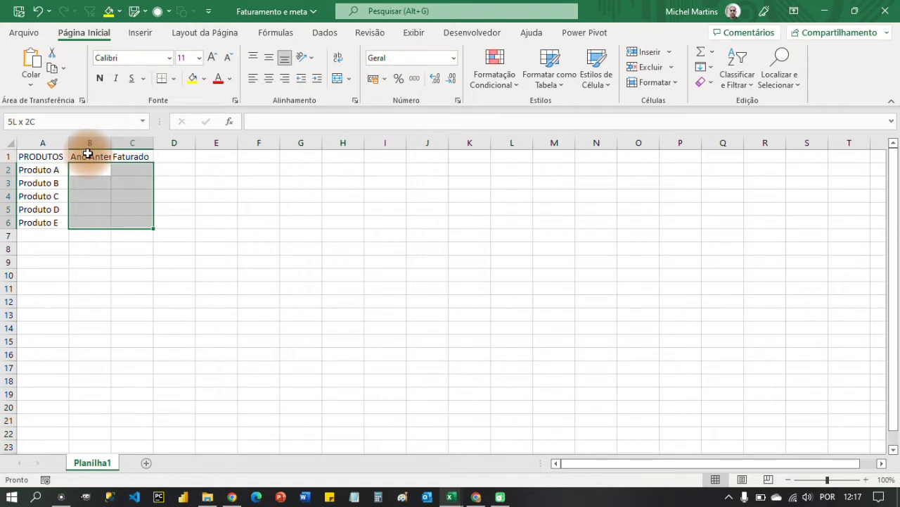
text(=ale)
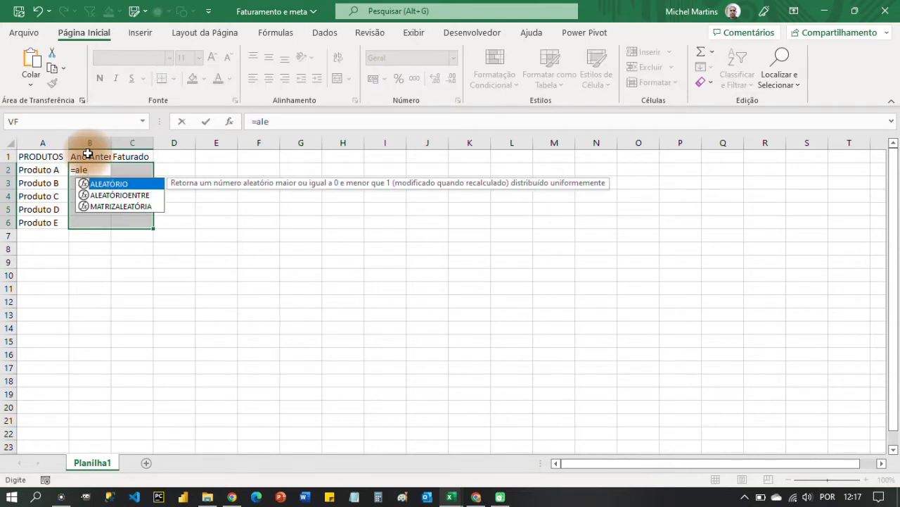
key(Down)
key(Tab)
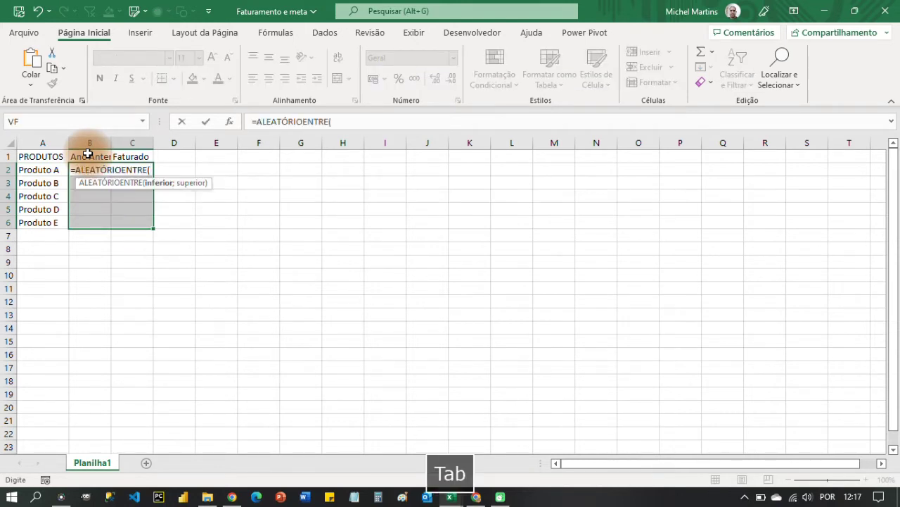
text(10000;25)
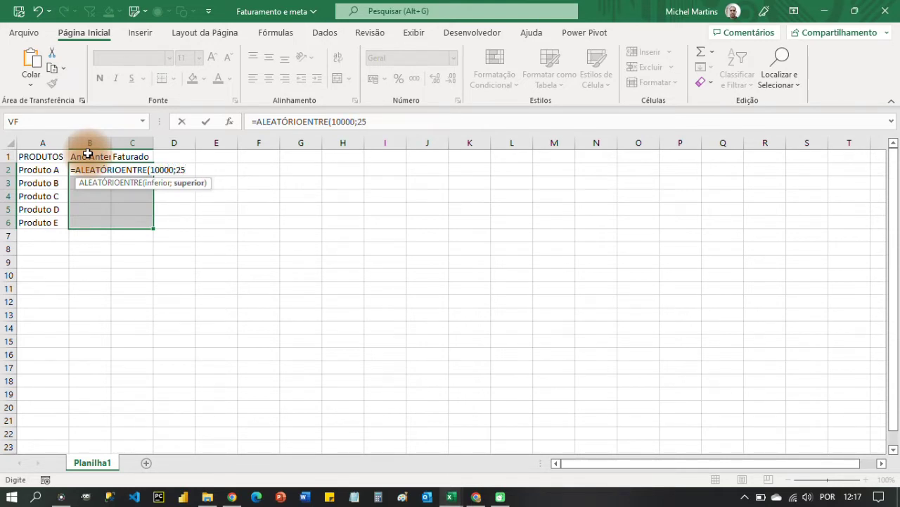
text(000))
key(ctrl+Return)
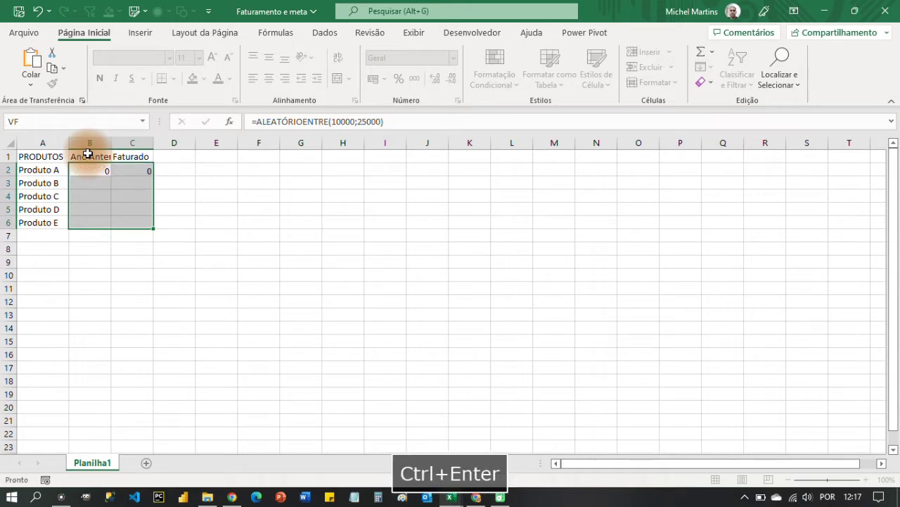
Autofit the widths of columns B and C and enter the header "% Meta" in D1.
drag(91, 141, 118, 143)
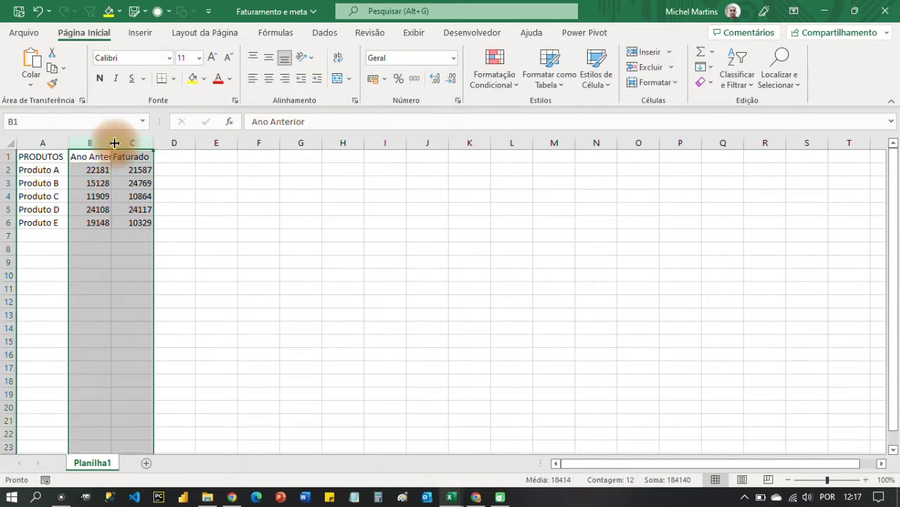
double_click(111, 143)
click(192, 158)
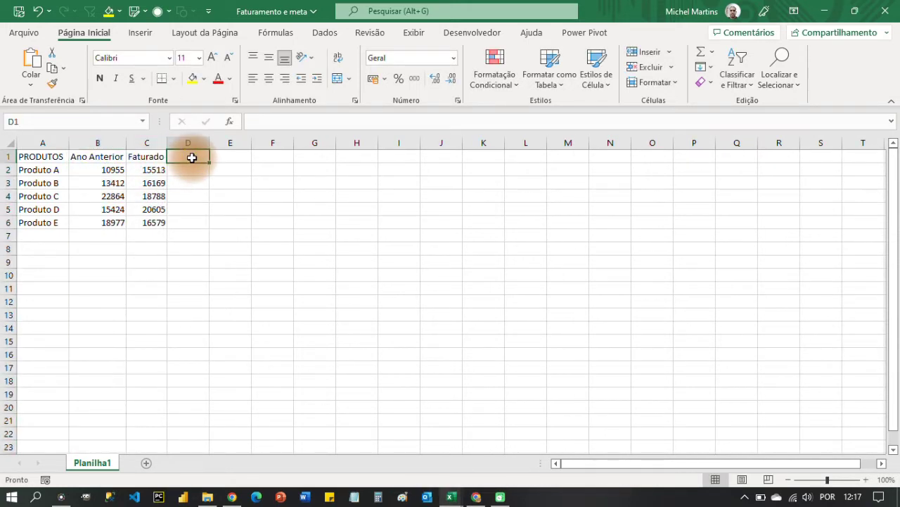
text(% Meta)
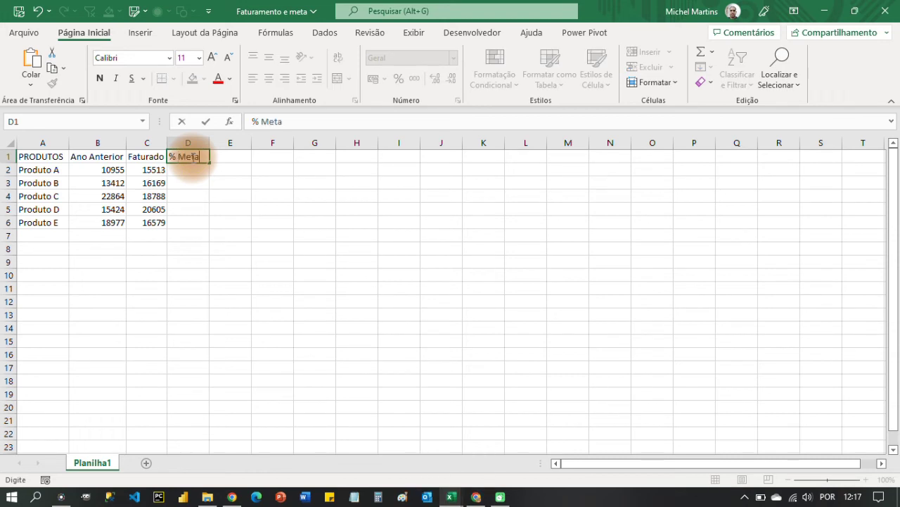
key(Return)
Fill D2:D6 with the formula =B2+(B2*0,2) to set each product's goal.
key(shift+Down)
key(shift+Down)
key(shift+Down)
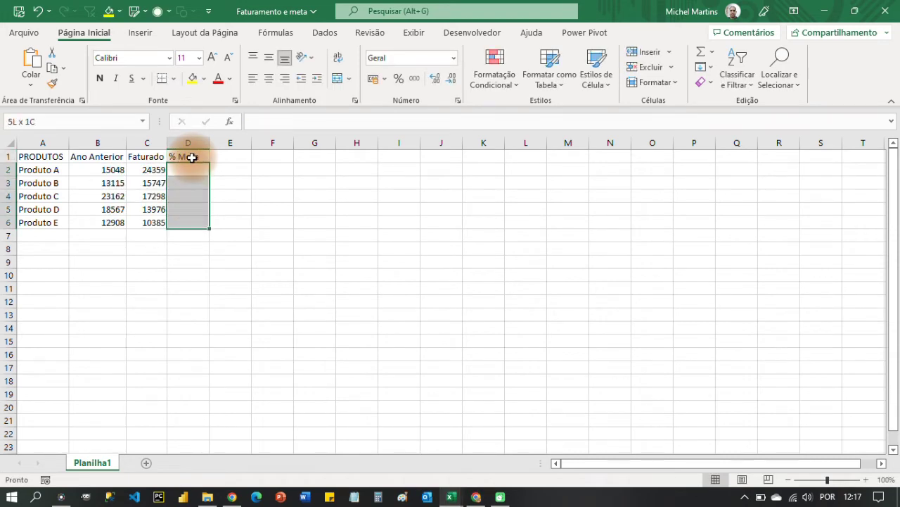
text(=)
key(Left)
key(Left)
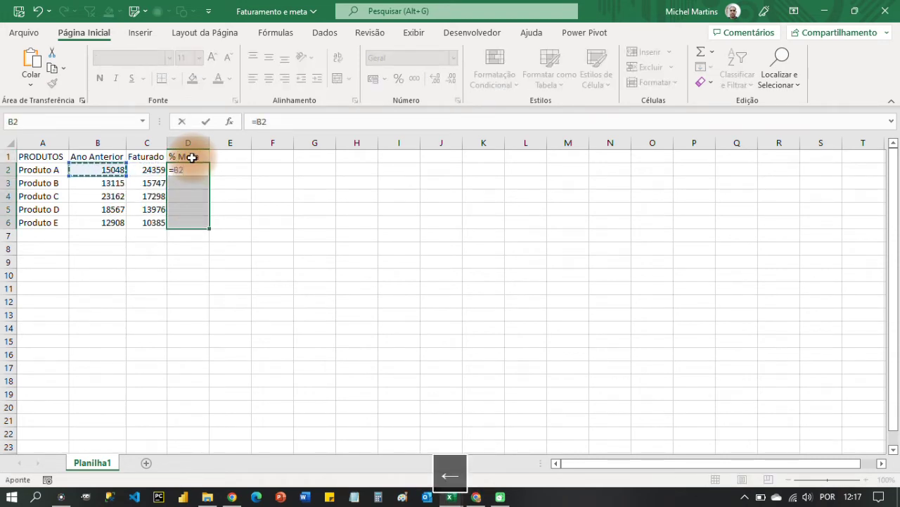
text(+()
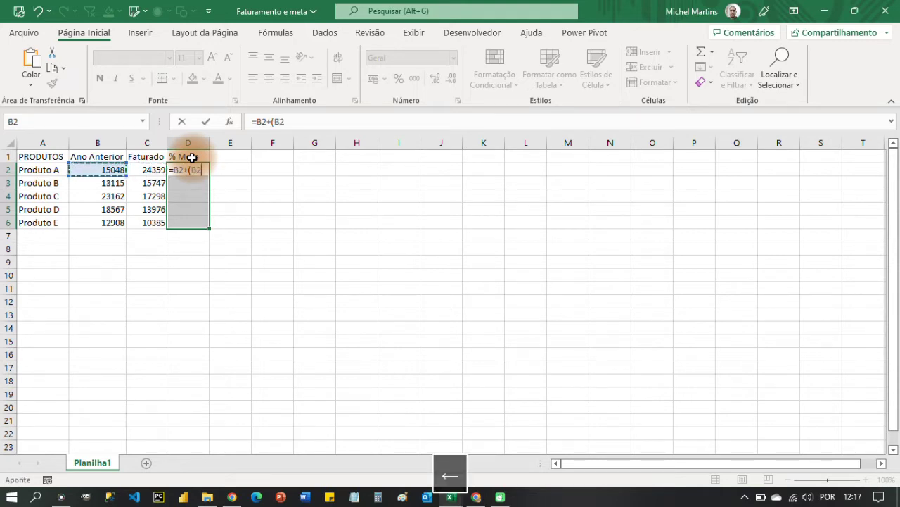
text(*)
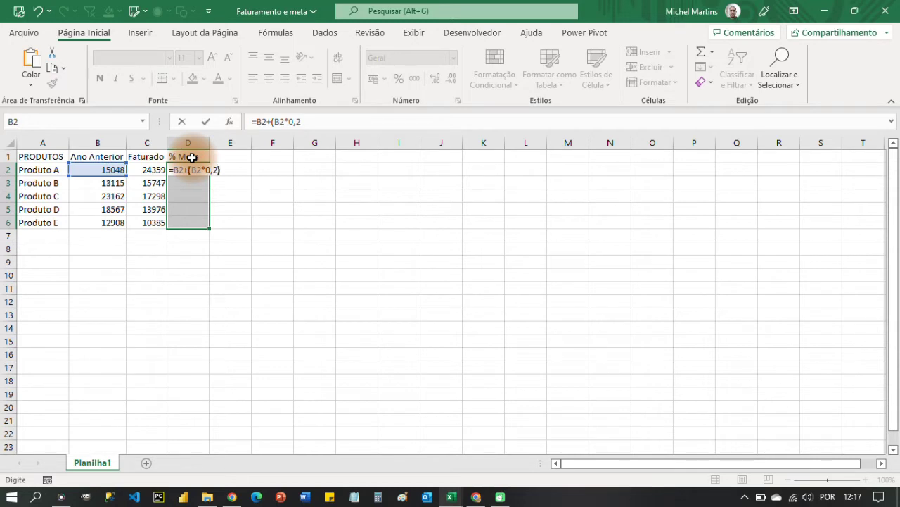
text(0,2))
key(ctrl+Return)
Insert a clustered column combo chart with a line on the secondary axis from the product table and move it nearer the data.
click(148, 170)
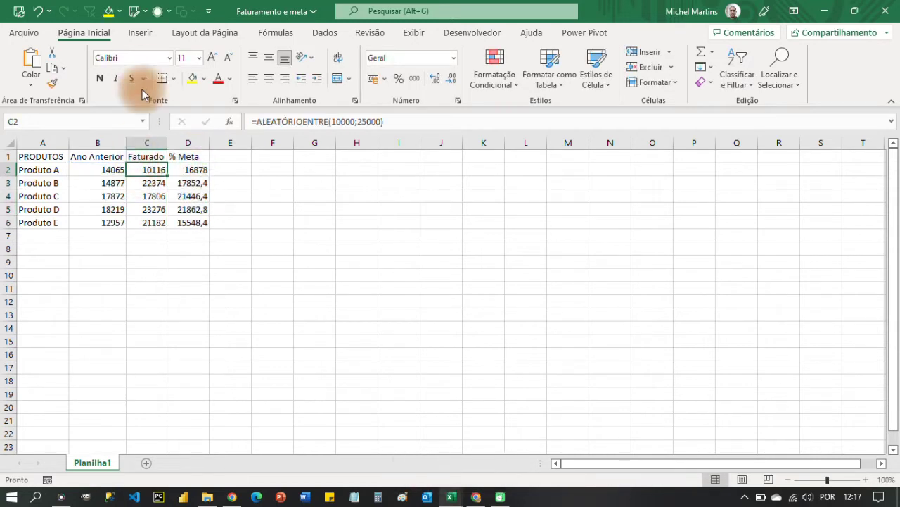
click(141, 34)
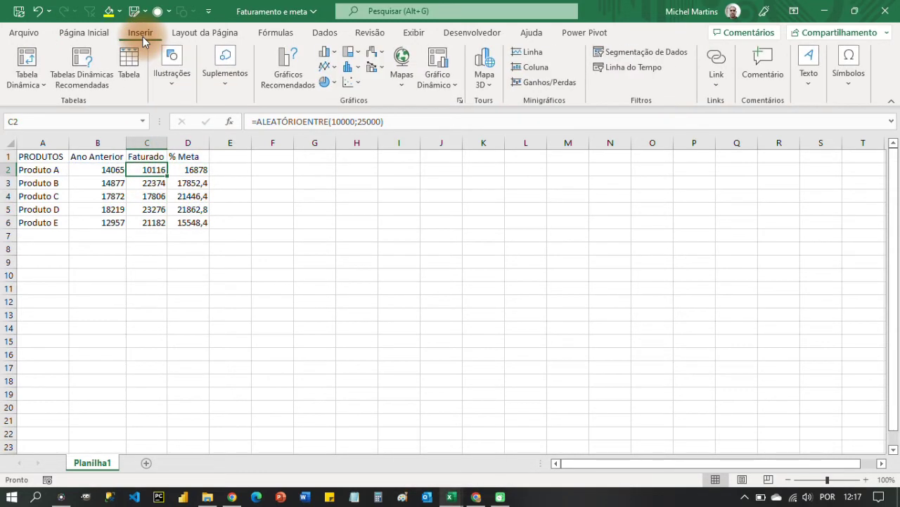
click(374, 67)
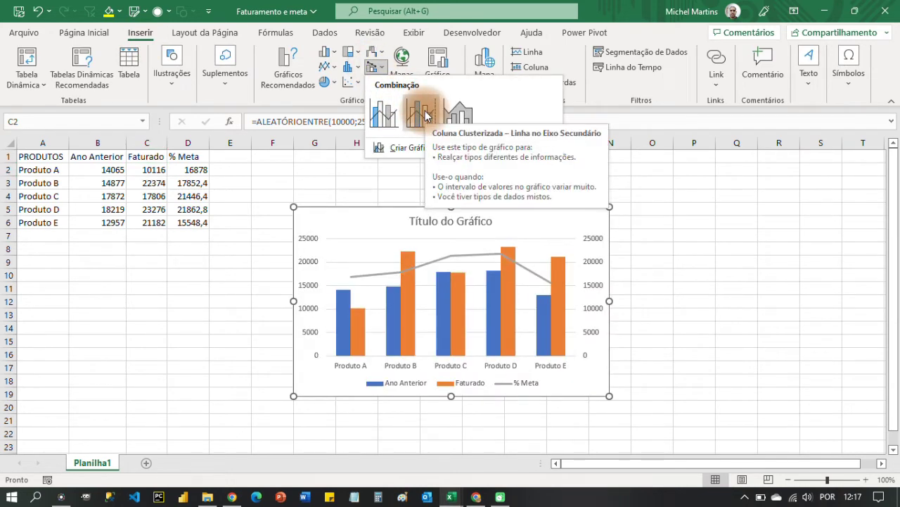
click(425, 111)
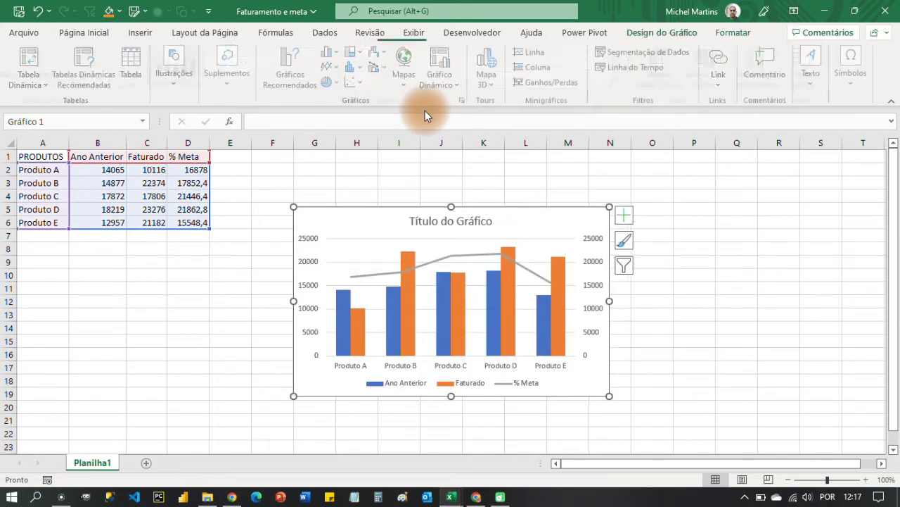
drag(515, 211, 453, 195)
Set the maximum bound of the chart's secondary vertical axis to 30000.
click(531, 225)
right_click(531, 225)
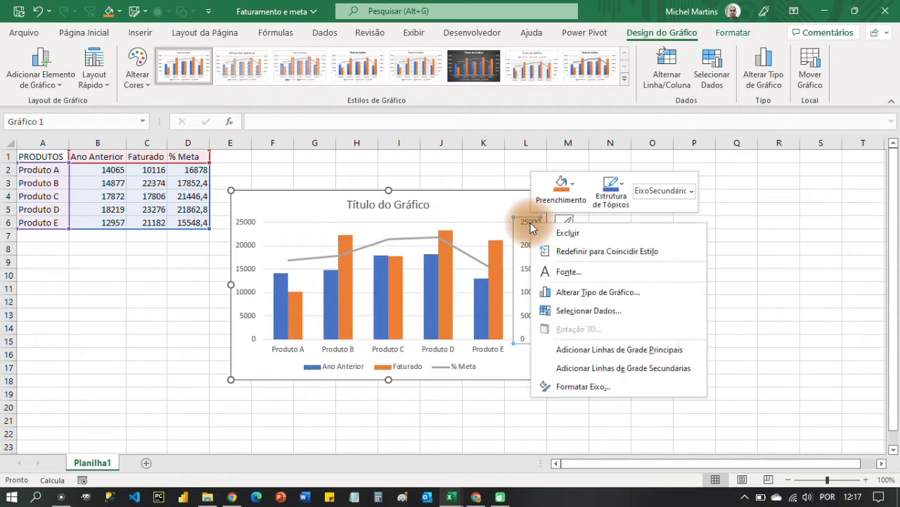
click(562, 387)
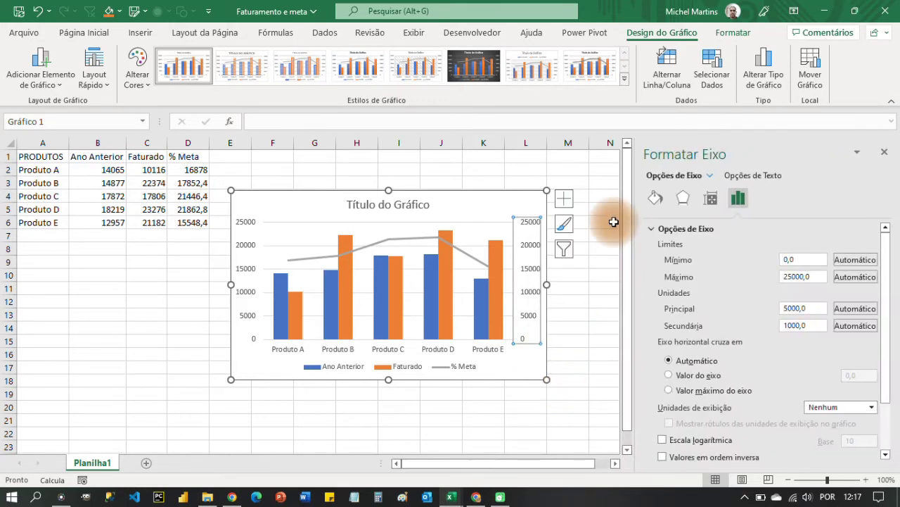
drag(813, 275, 771, 277)
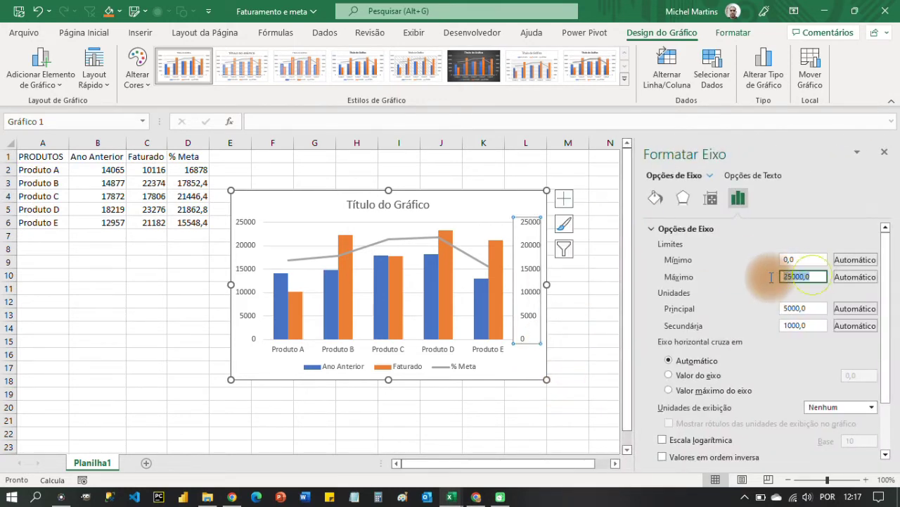
text(30000)
key(Tab)
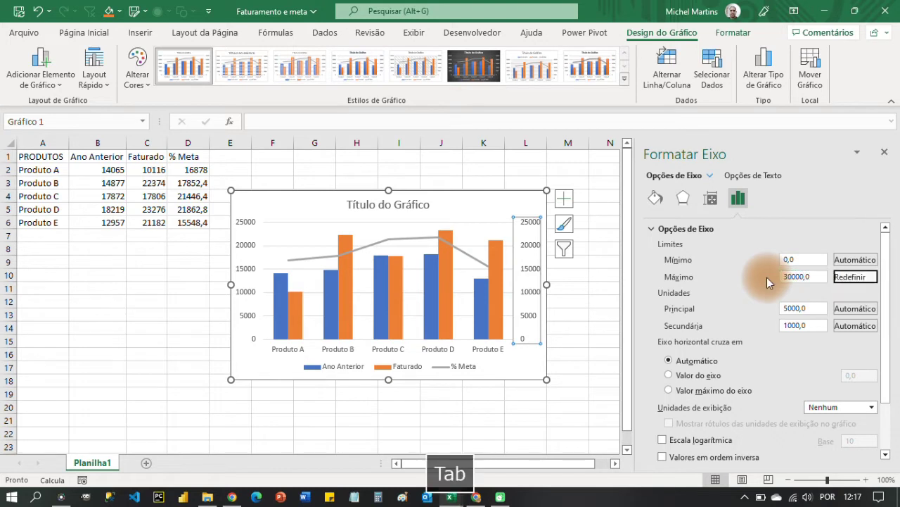
Set the maximum bound of the chart's primary vertical axis to 30000.
click(245, 251)
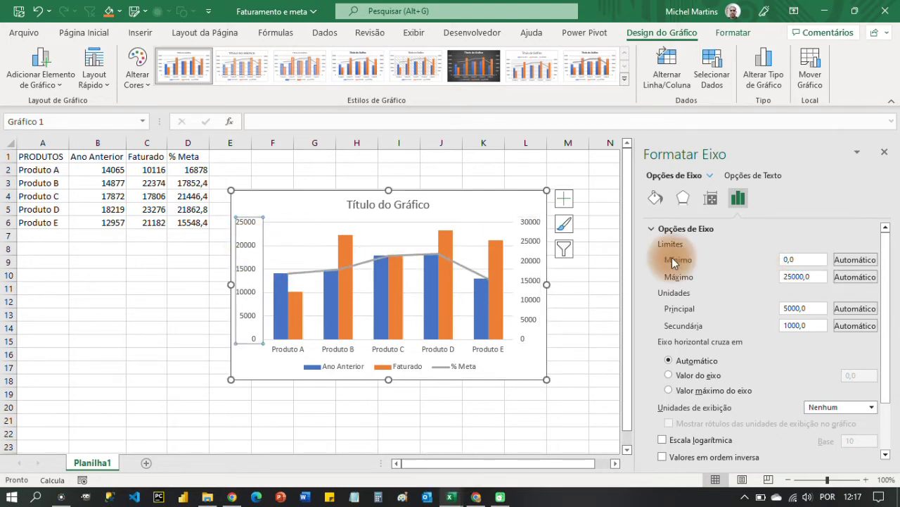
click(804, 276)
drag(827, 277, 760, 281)
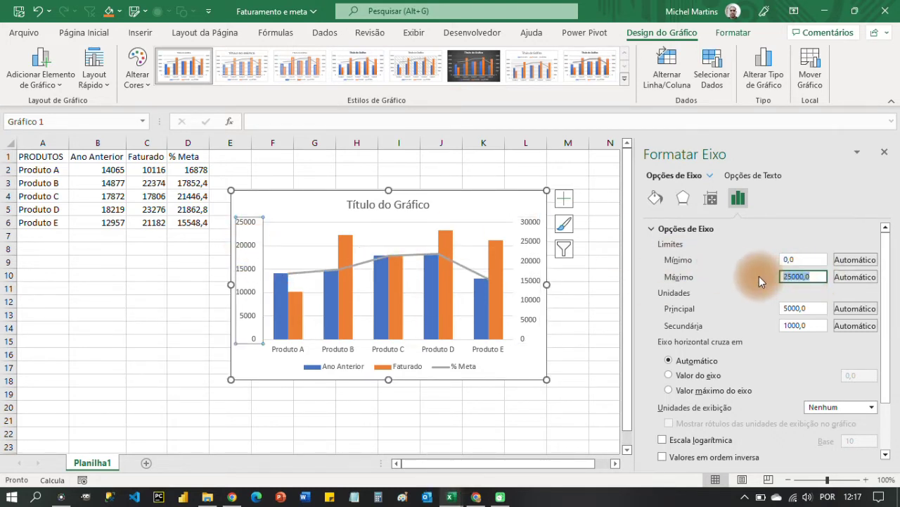
key(Tab)
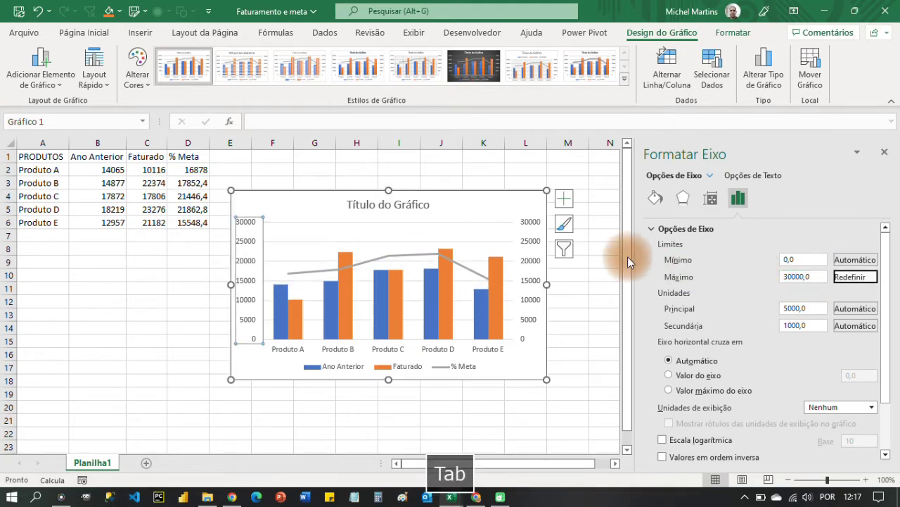
Move the chart directly beneath the table and enlarge it to span about columns A to J, rows 7 to 22.
drag(517, 198, 320, 262)
drag(339, 420, 440, 431)
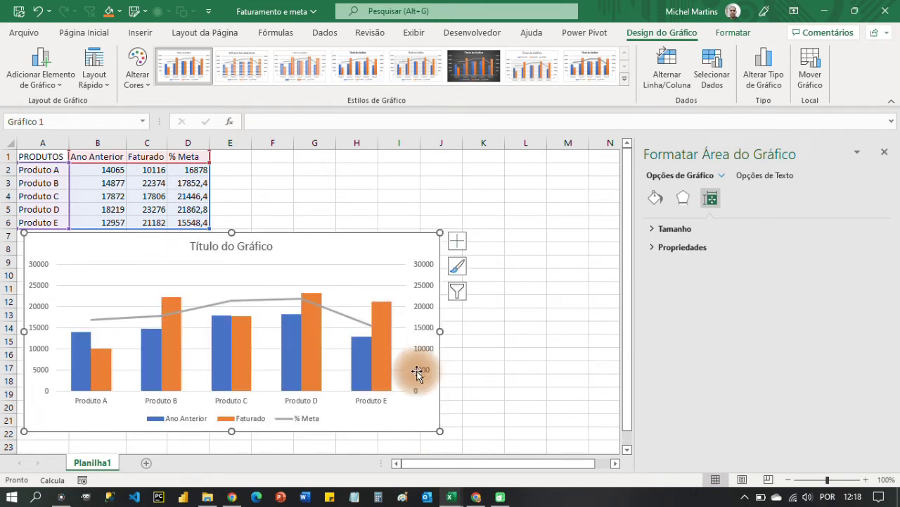
Hide the chart's primary and secondary vertical axes.
click(458, 241)
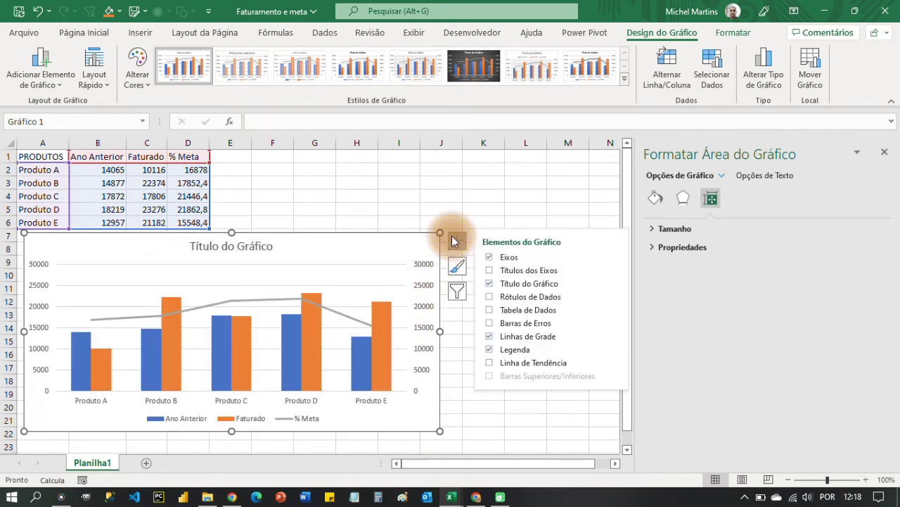
click(613, 257)
click(642, 274)
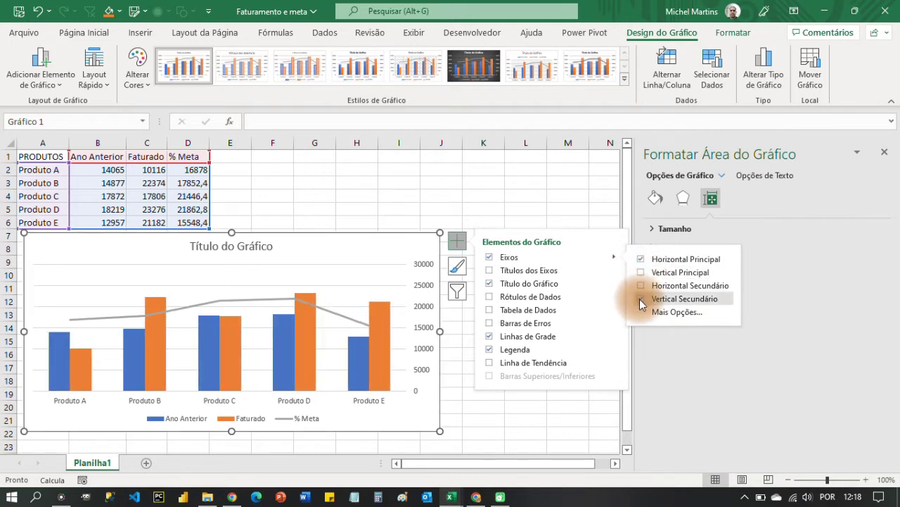
click(640, 299)
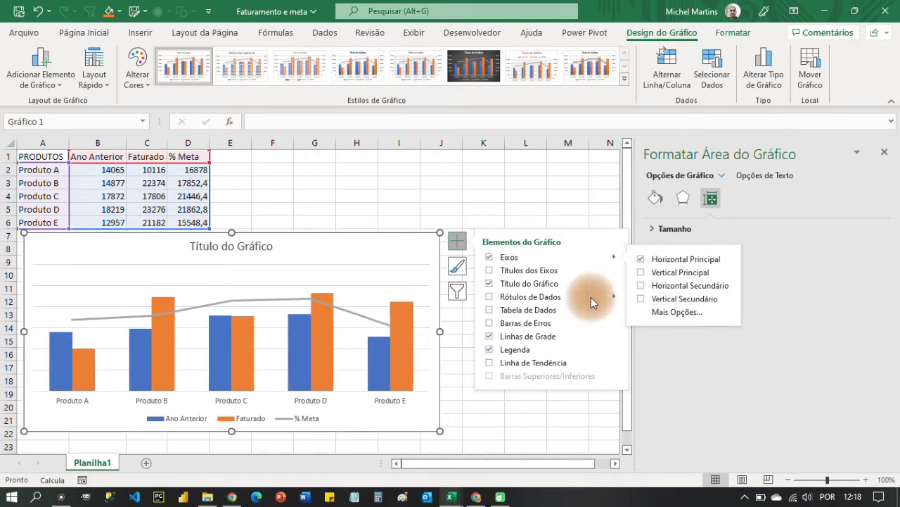
Remove the gridlines and the title from the chart.
click(491, 336)
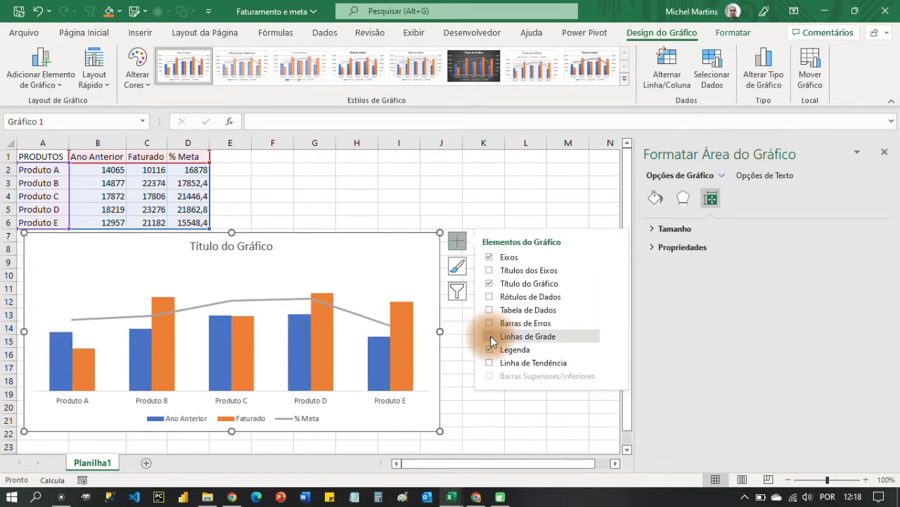
click(490, 283)
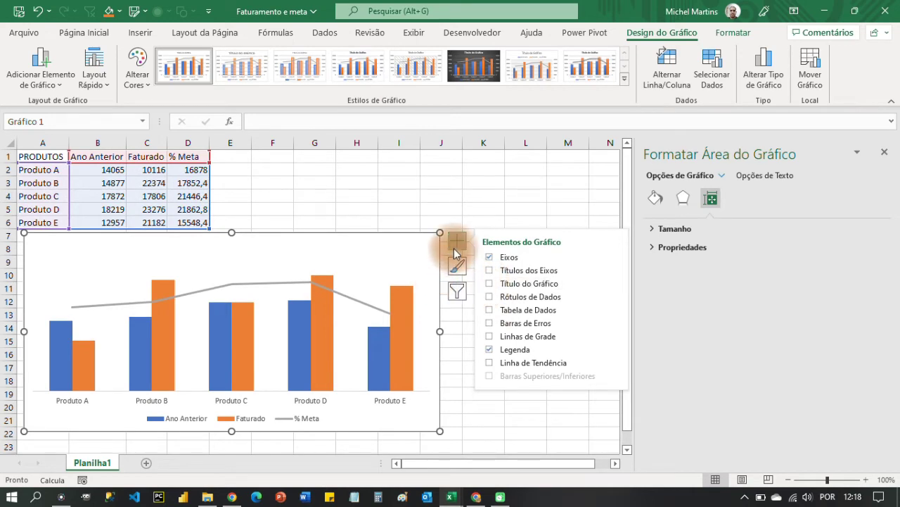
click(456, 252)
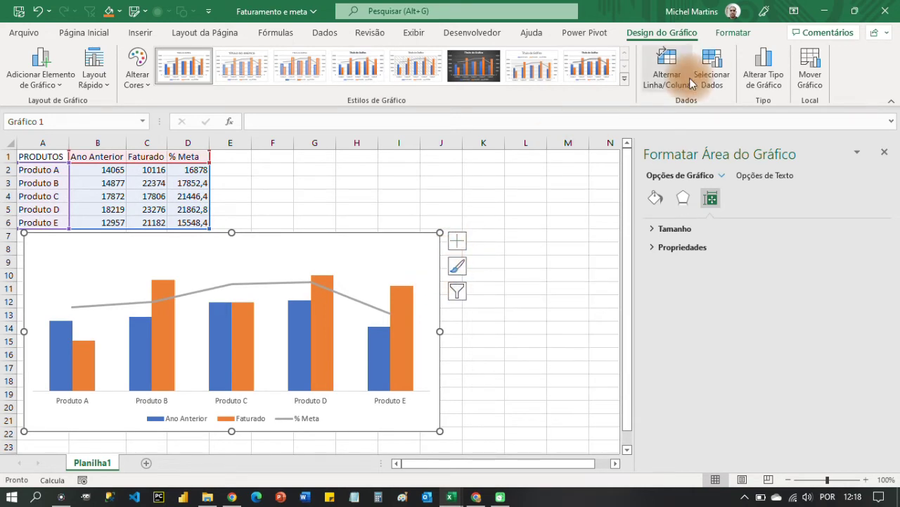
Change the combo chart so the Faturado series uses the secondary axis and % Meta uses the primary axis.
click(757, 77)
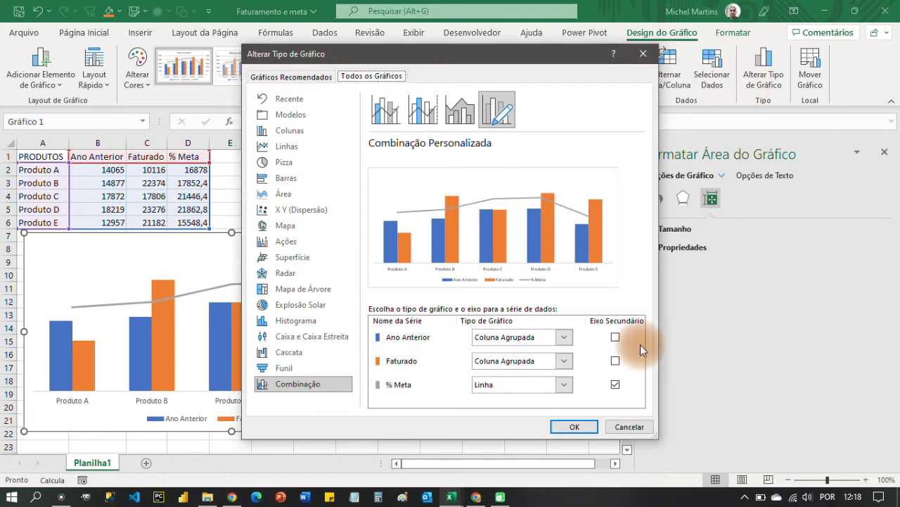
click(616, 386)
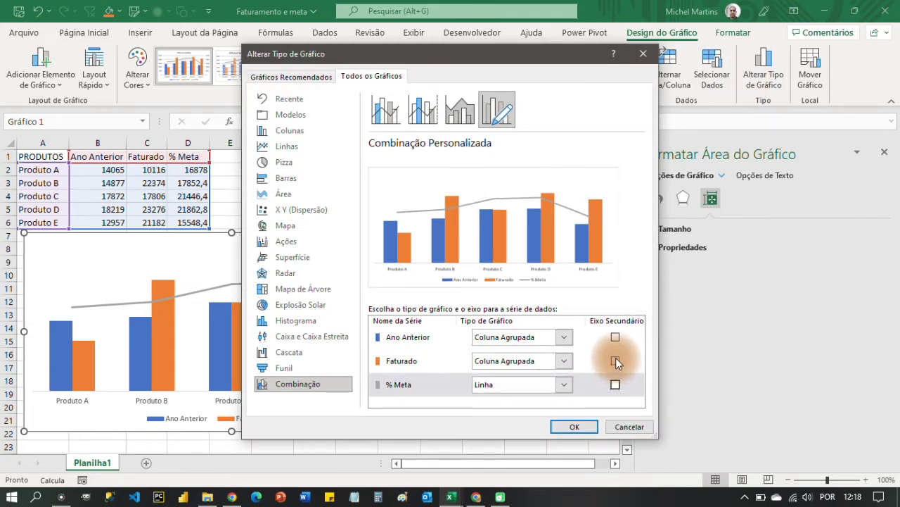
click(615, 361)
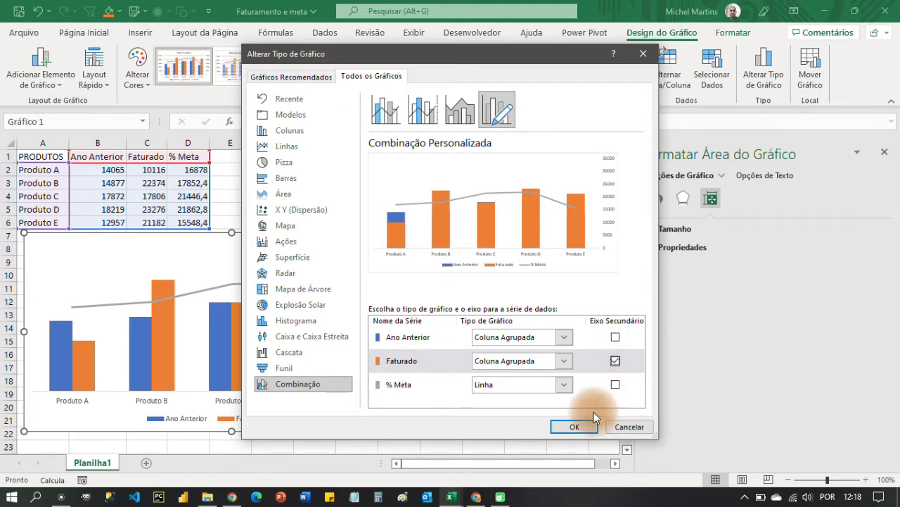
click(573, 427)
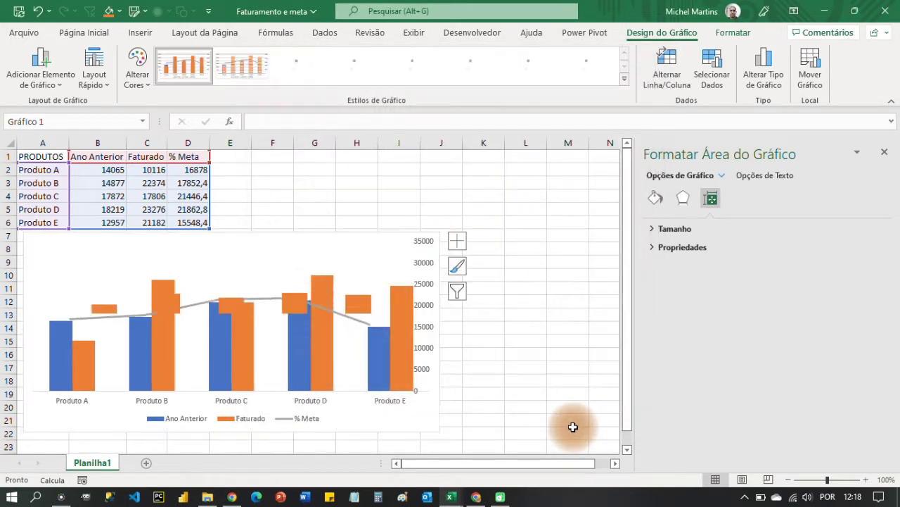
Set the maximum bound of the chart's secondary vertical axis to 30000.
click(429, 292)
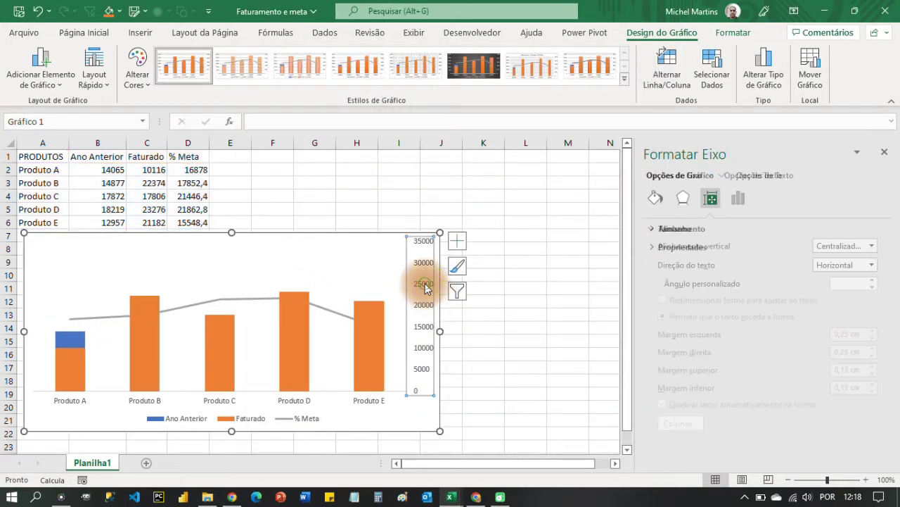
right_click(430, 292)
click(470, 447)
drag(820, 276, 758, 273)
text(30000)
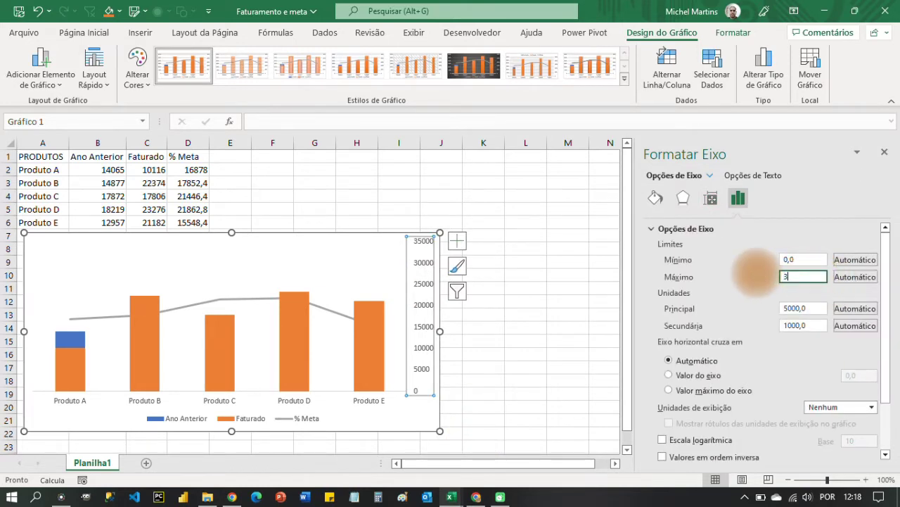
key(Tab)
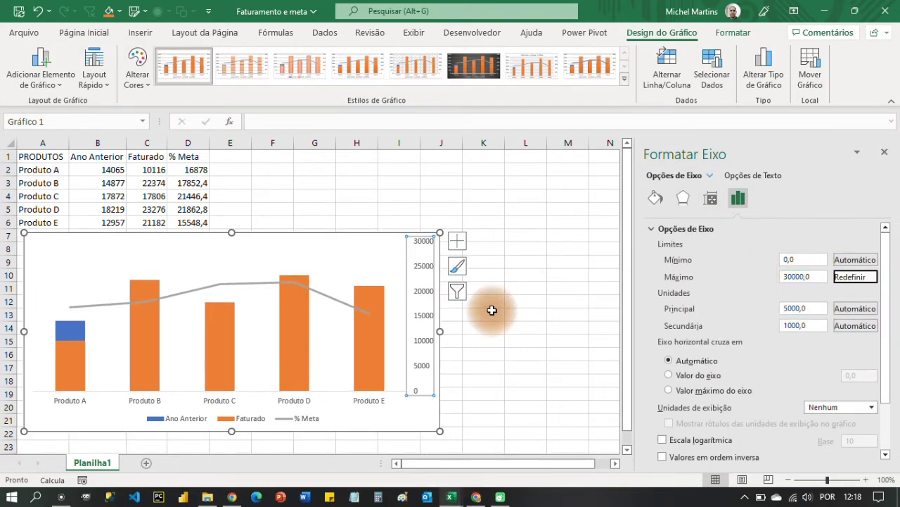
Hide the chart's secondary vertical axis.
click(457, 243)
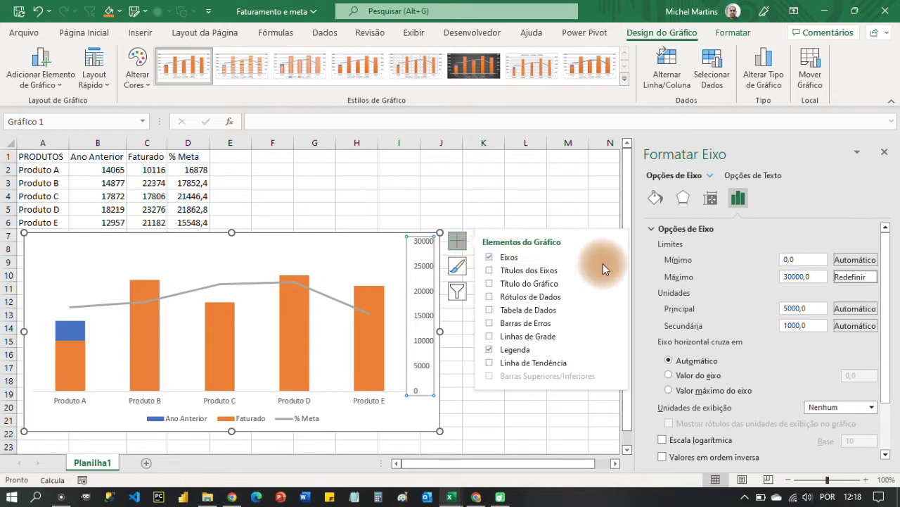
click(613, 256)
click(641, 298)
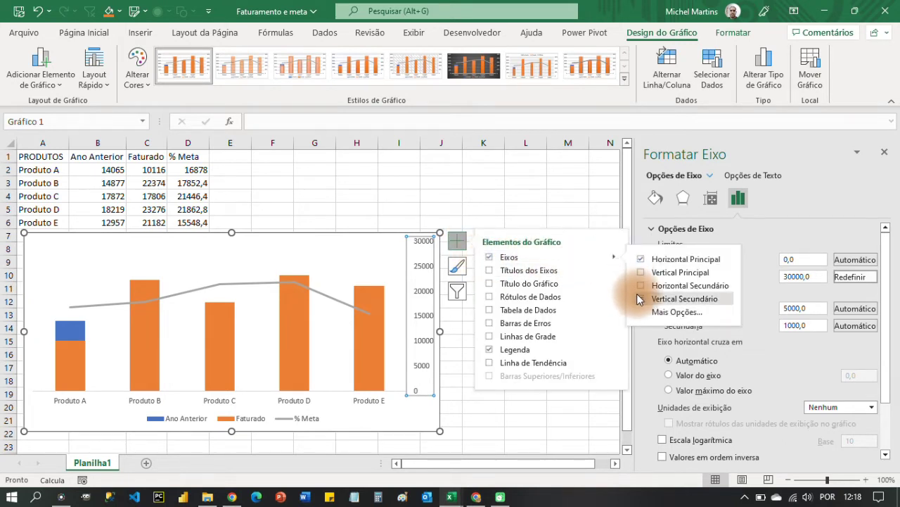
click(462, 383)
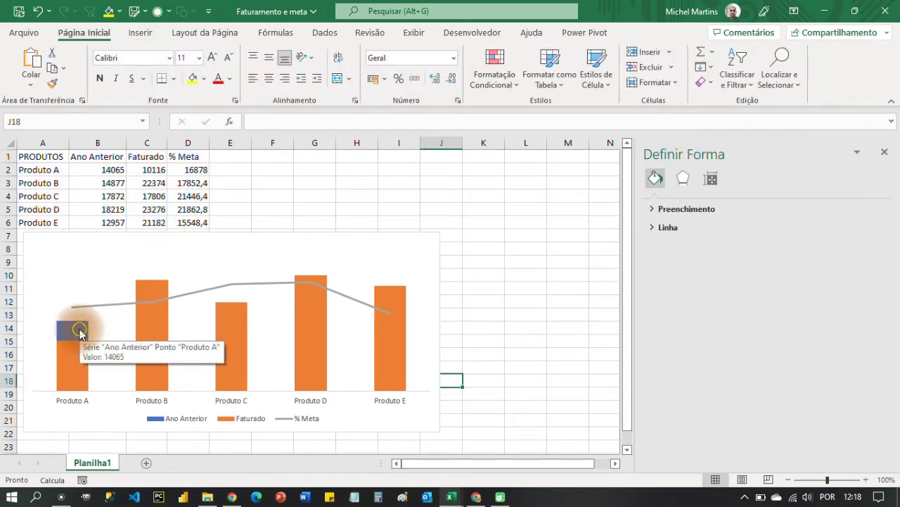
Set the gap width of the Faturado columns to 85%.
click(79, 332)
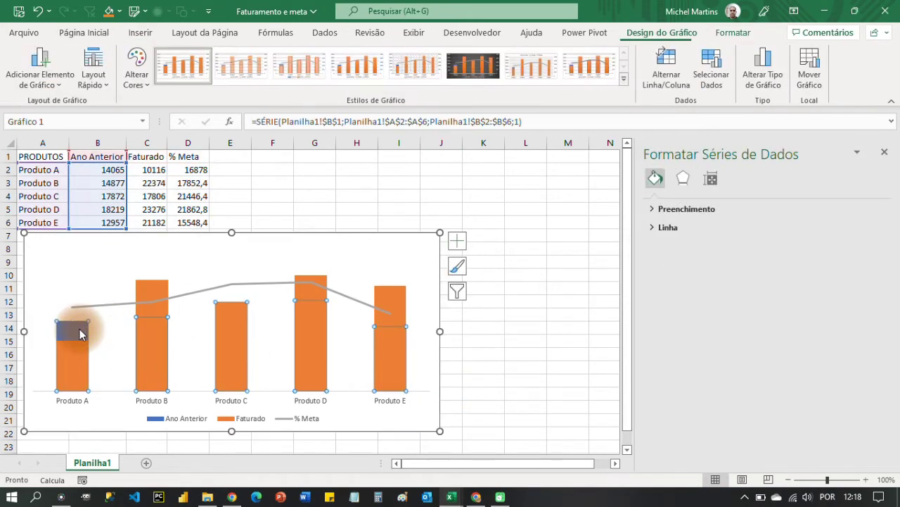
click(318, 341)
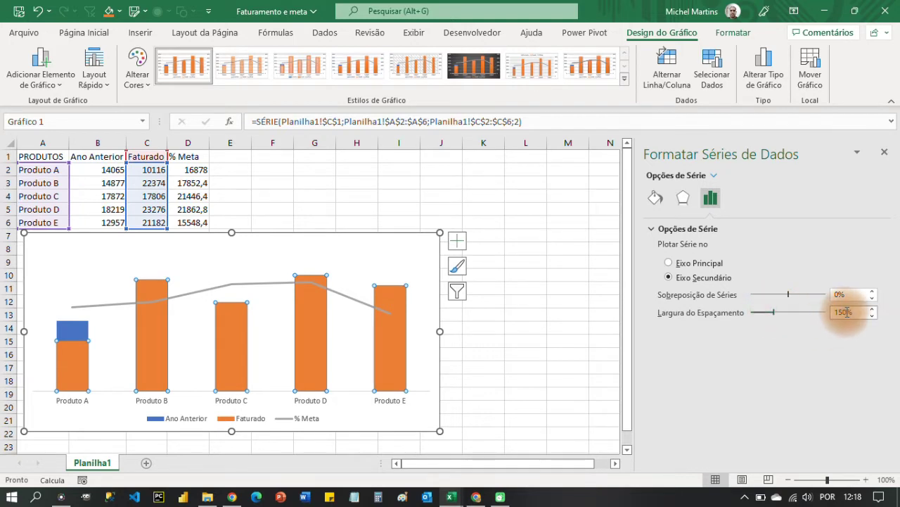
drag(846, 312, 833, 317)
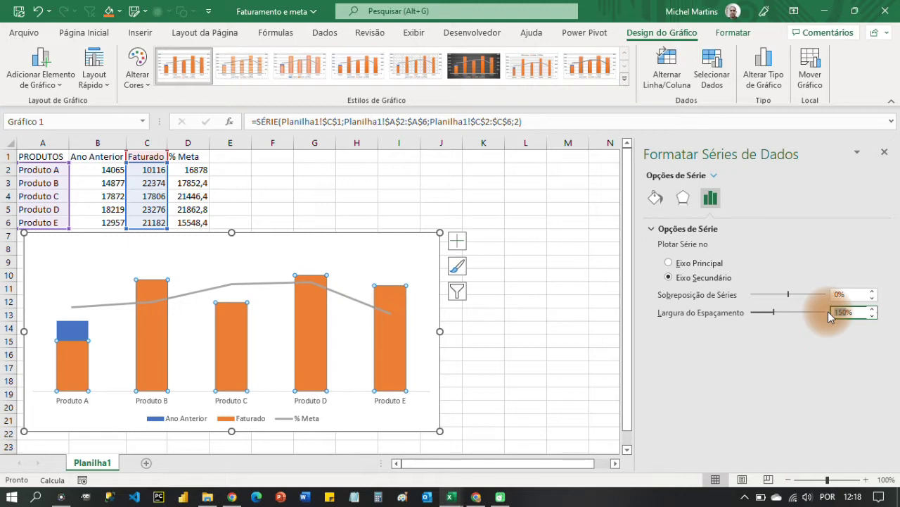
text(85)
key(Tab)
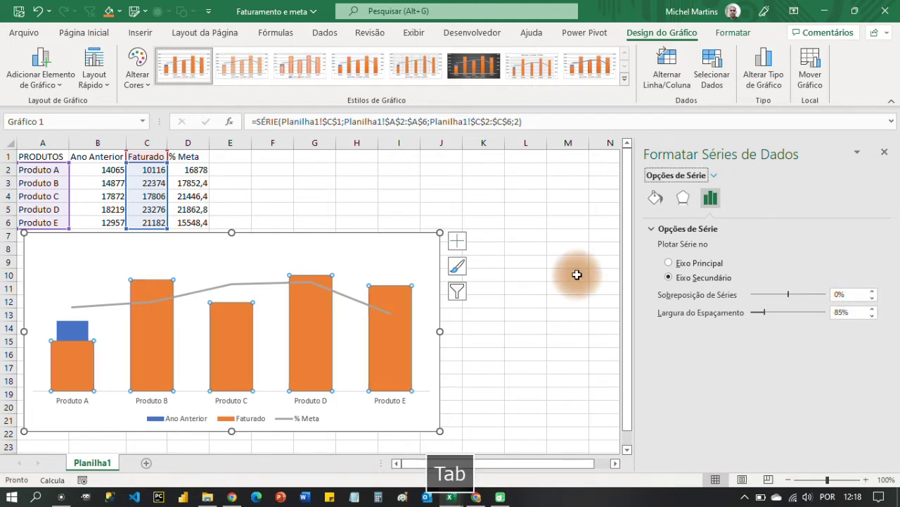
Try a 35% gap width on the Ano Anterior columns and settle on 45%.
click(76, 336)
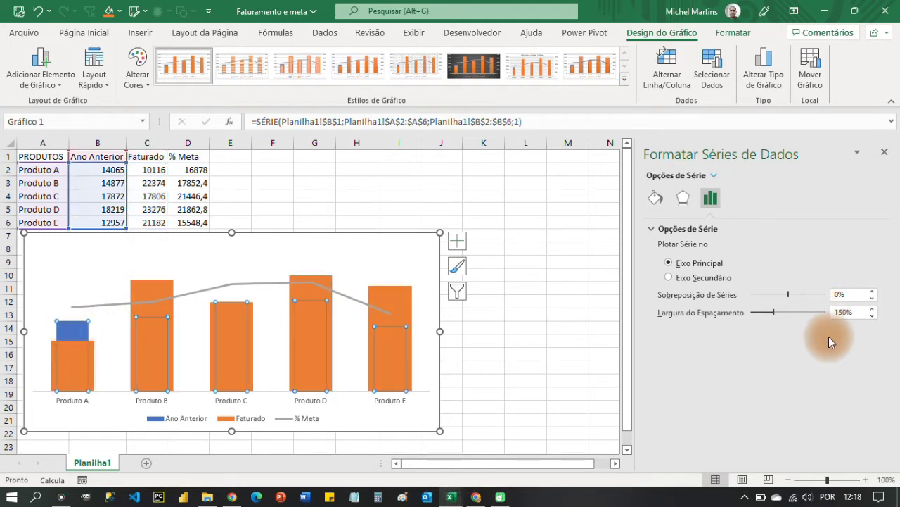
drag(848, 312, 835, 317)
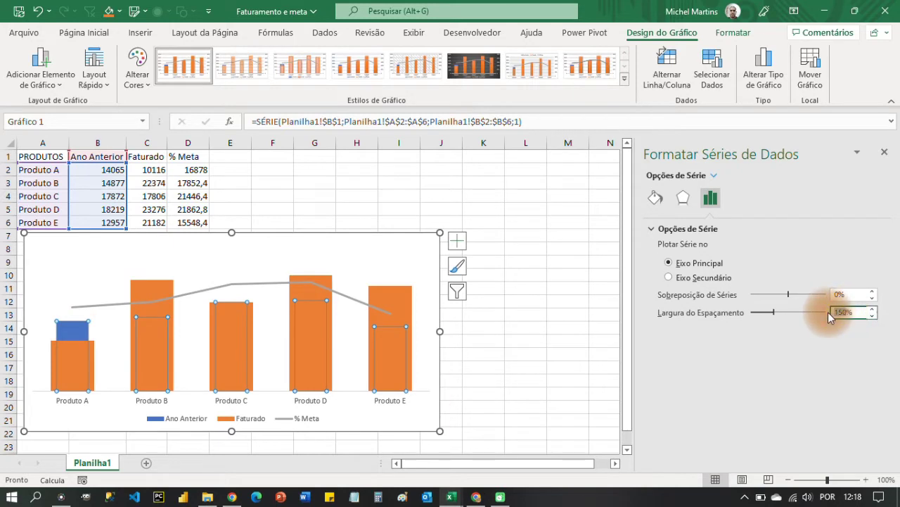
text(35)
key(Tab)
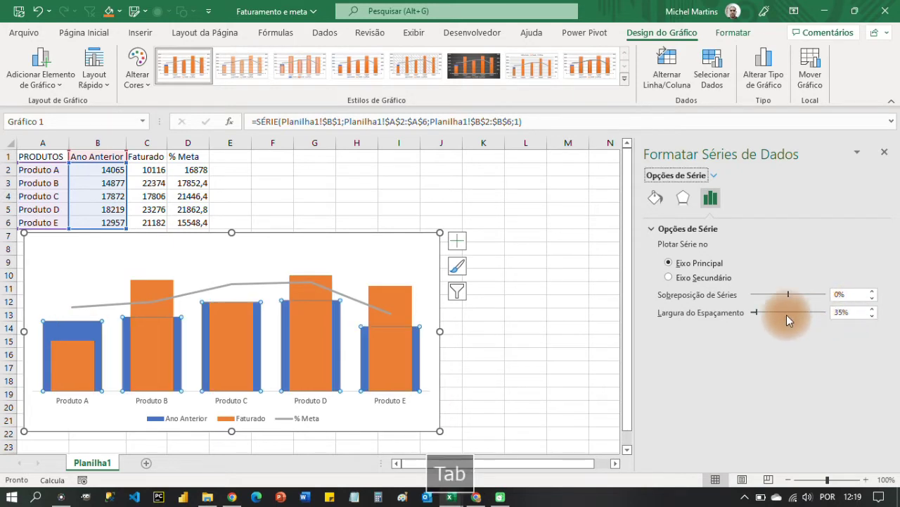
click(839, 312)
key(Tab)
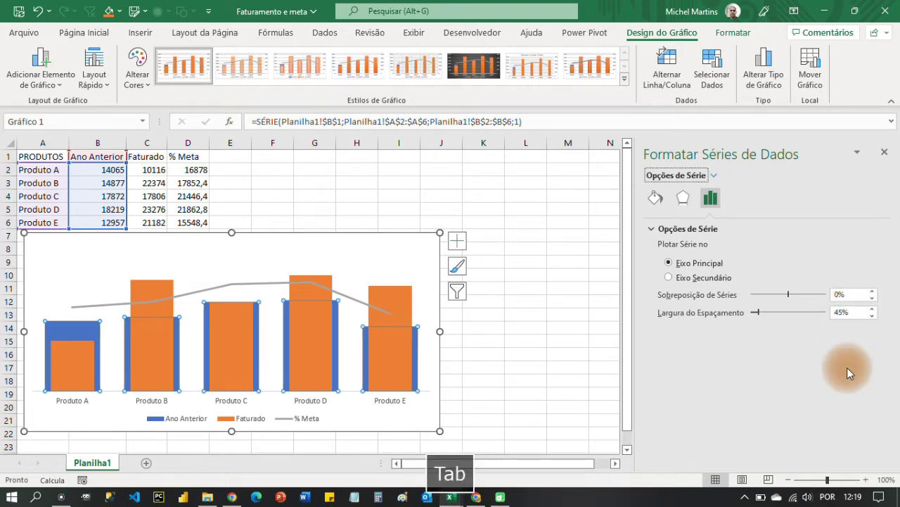
click(507, 343)
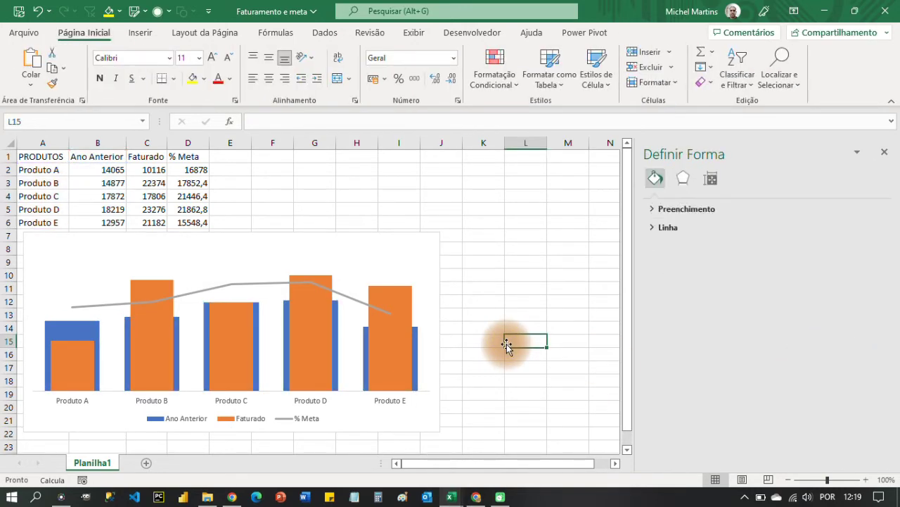
Give the Ano Anterior columns a solid dark gray fill from the theme colors.
mouse_move(86, 336)
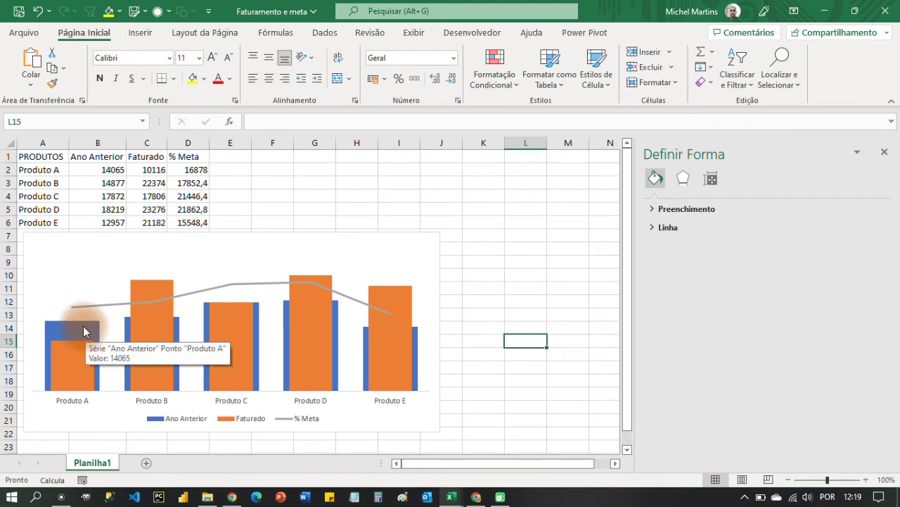
click(83, 331)
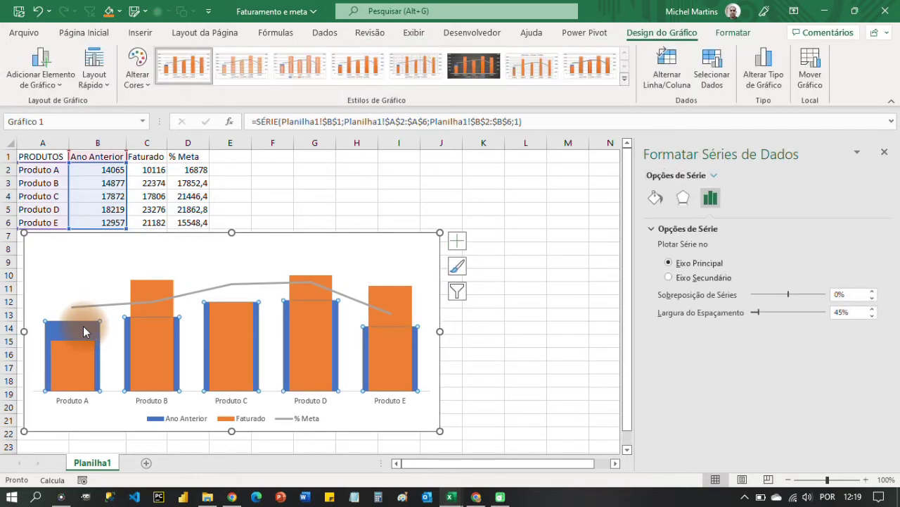
click(655, 198)
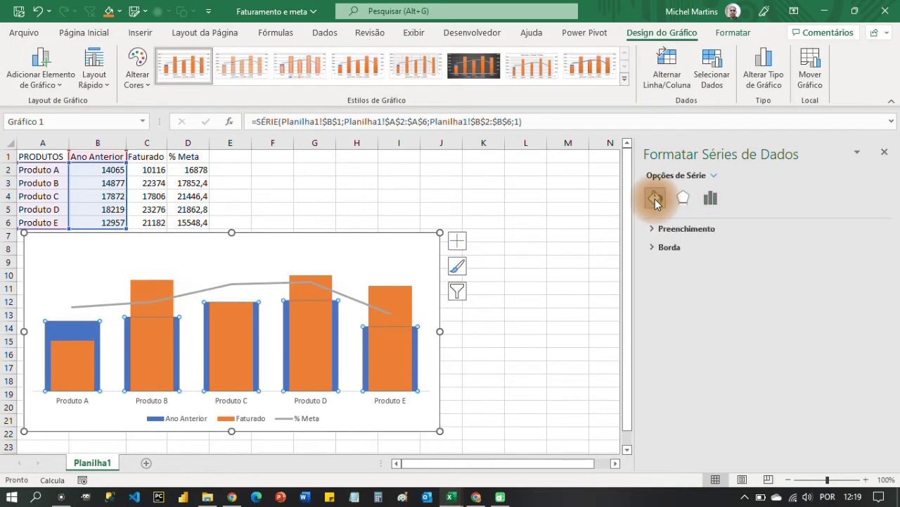
click(655, 229)
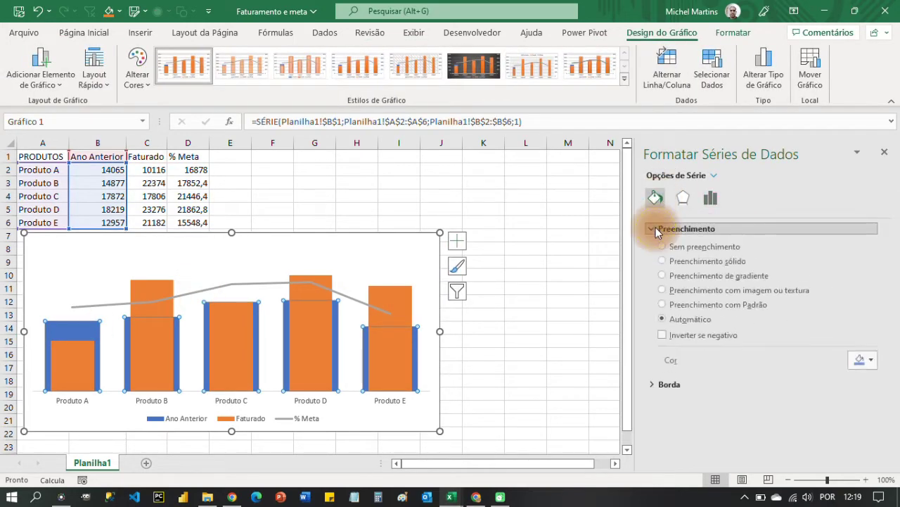
click(667, 265)
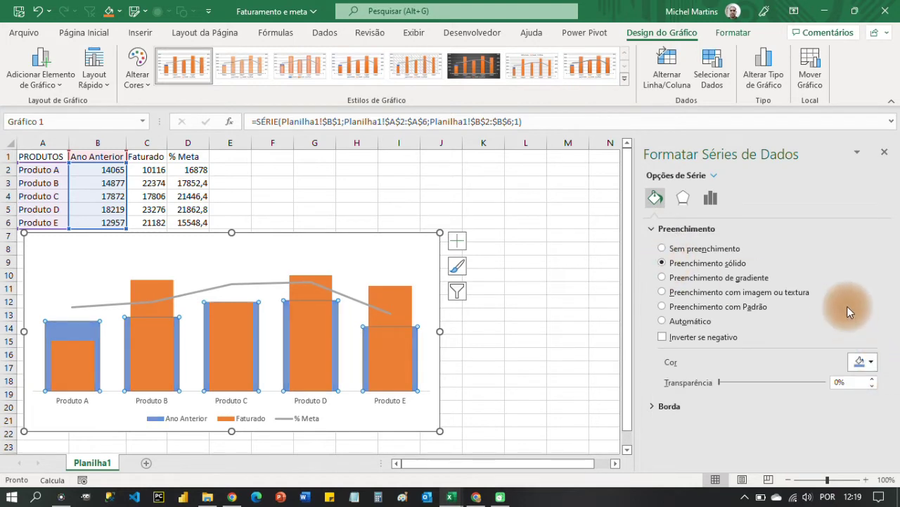
click(865, 362)
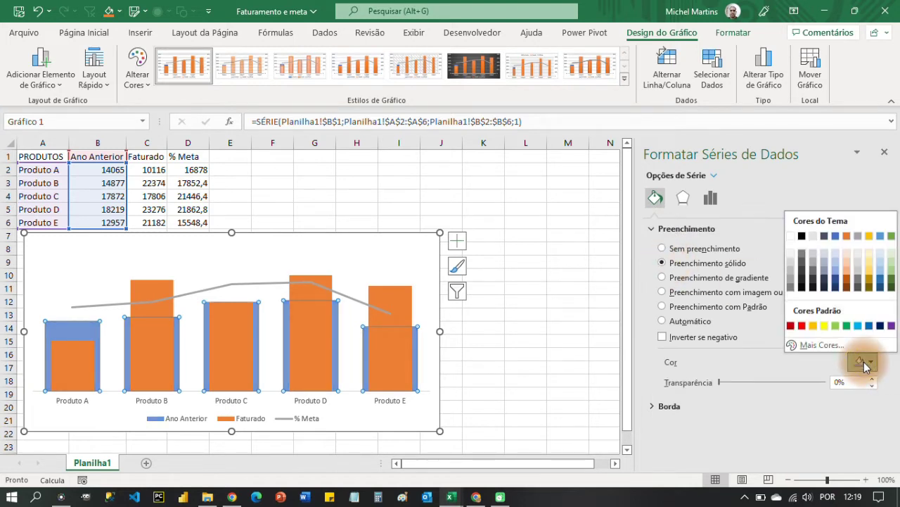
click(791, 288)
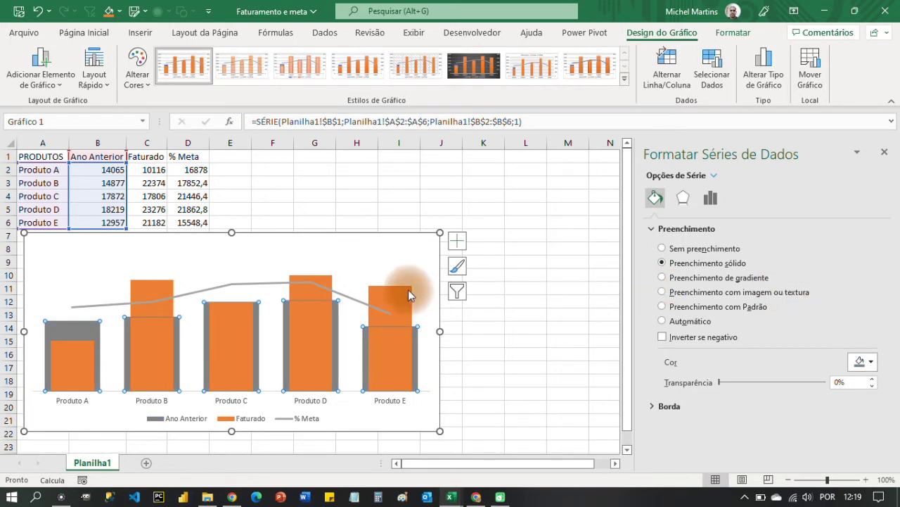
Switch the Faturado columns from automatic to solid fill and deselect the chart.
click(81, 369)
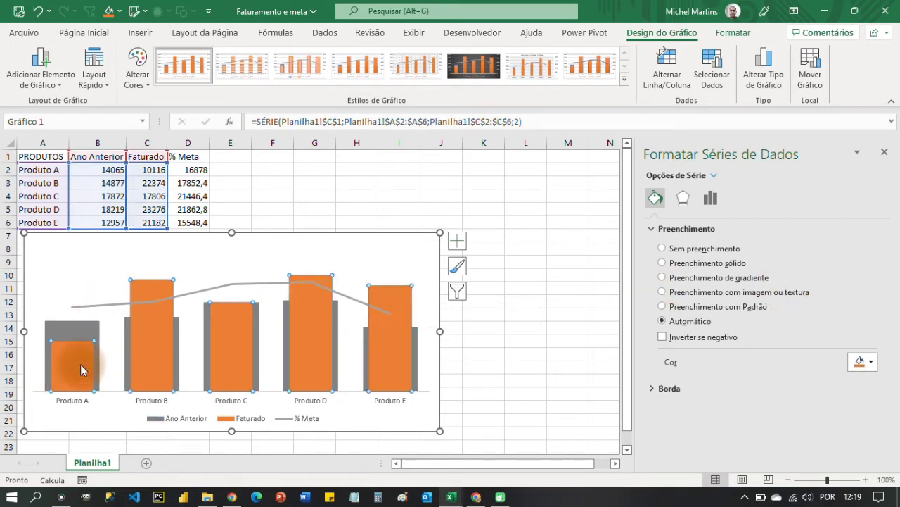
click(687, 266)
click(502, 313)
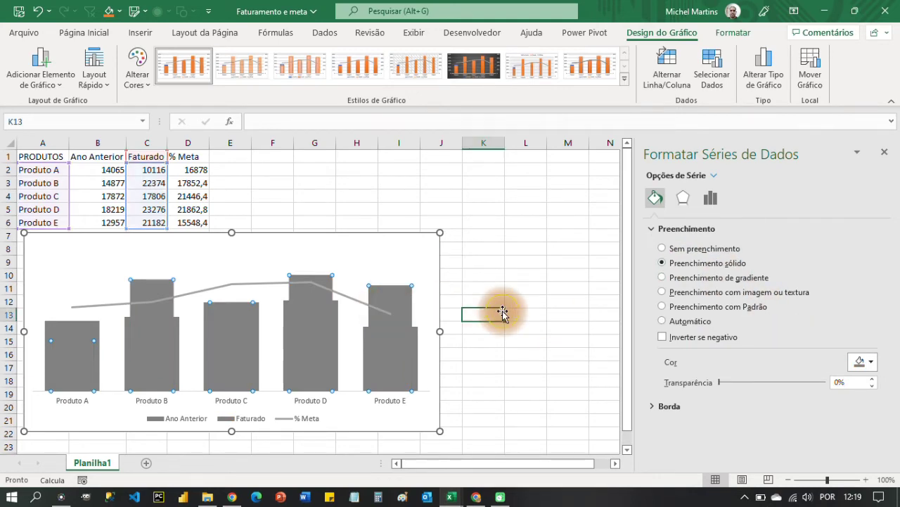
Change the workbook's theme colors to the custom XPlanilhas set.
click(223, 37)
click(57, 52)
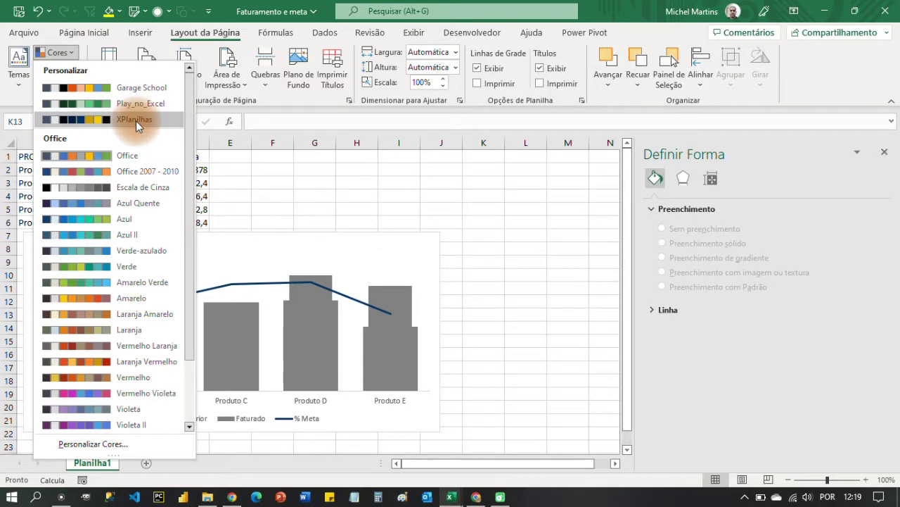
click(136, 121)
Fill the Faturado columns with solid color, trying a very dark navy before settling on a slightly lighter dark blue theme shade.
click(75, 352)
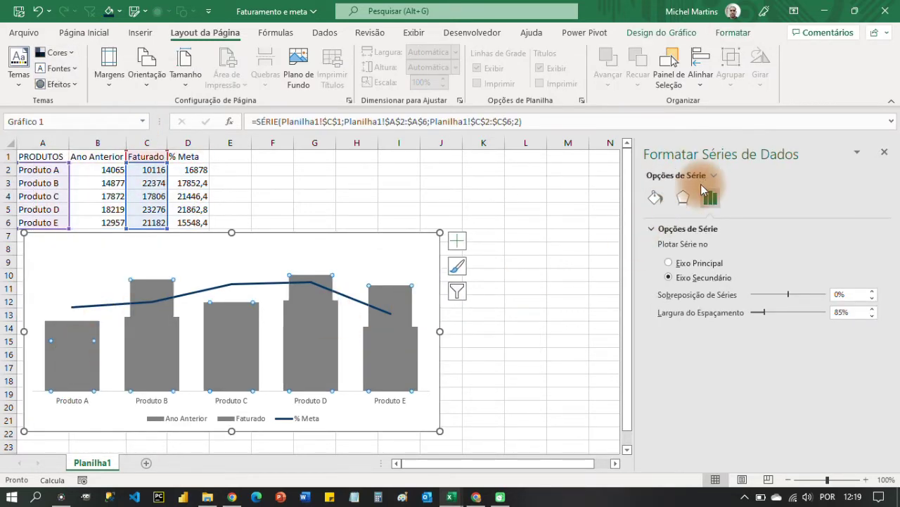
click(662, 199)
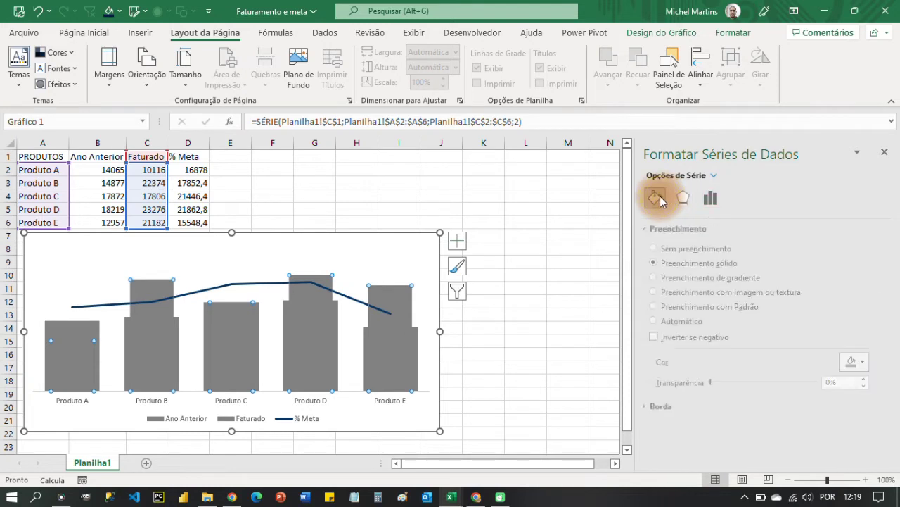
click(714, 176)
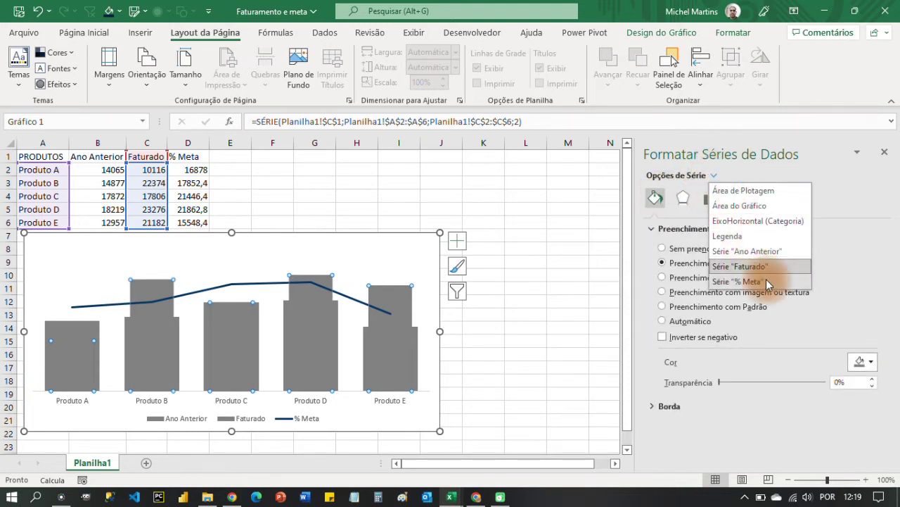
click(677, 266)
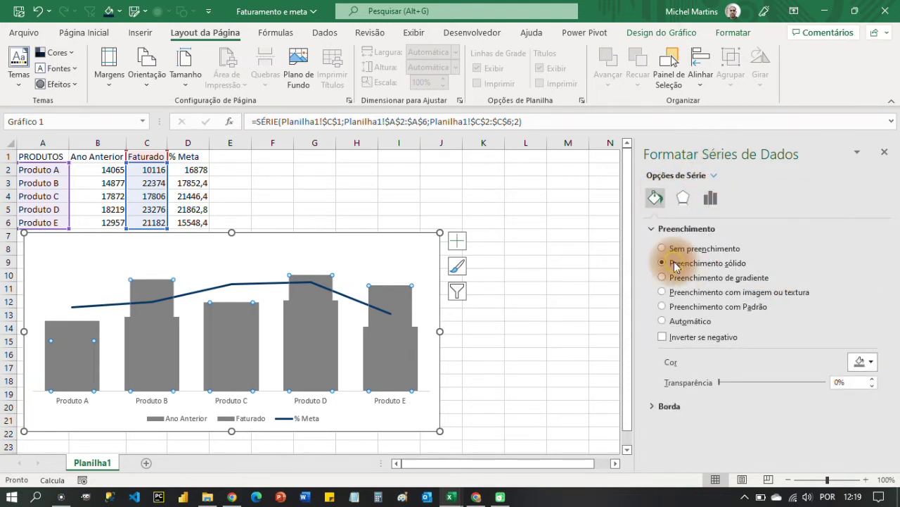
click(858, 361)
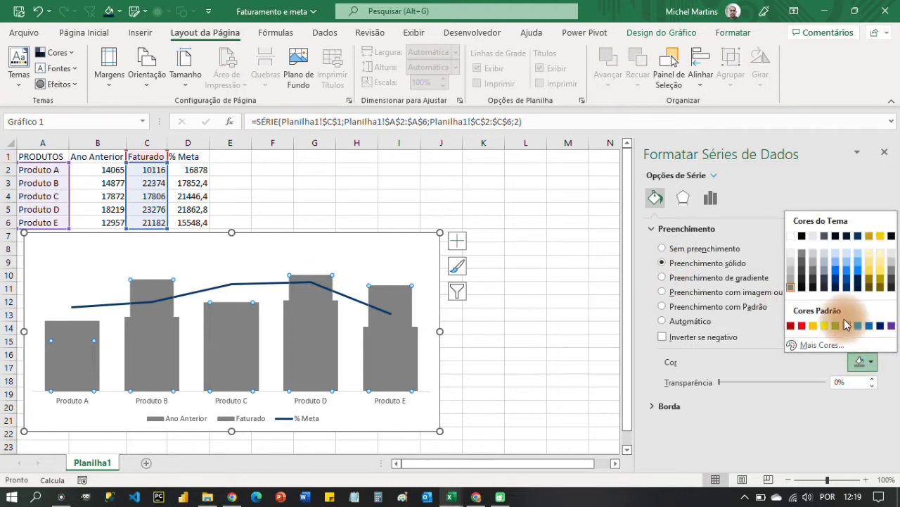
click(837, 288)
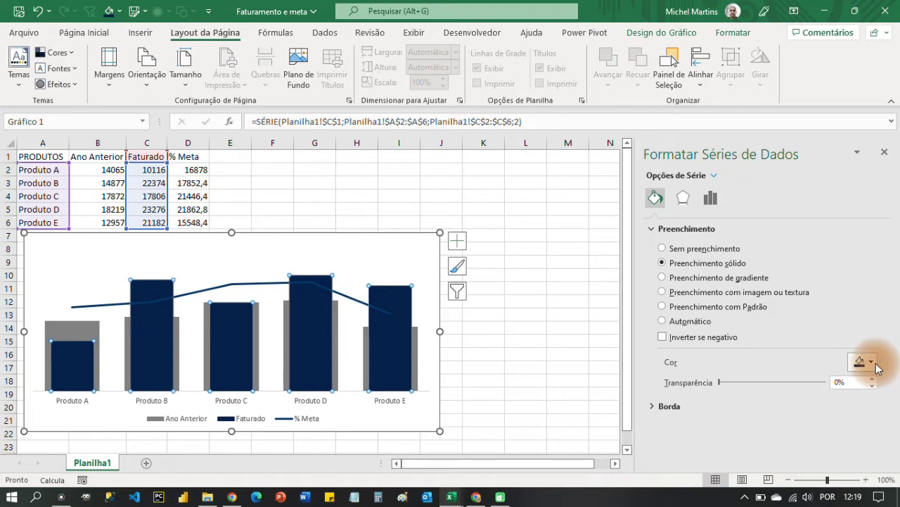
click(867, 362)
click(837, 280)
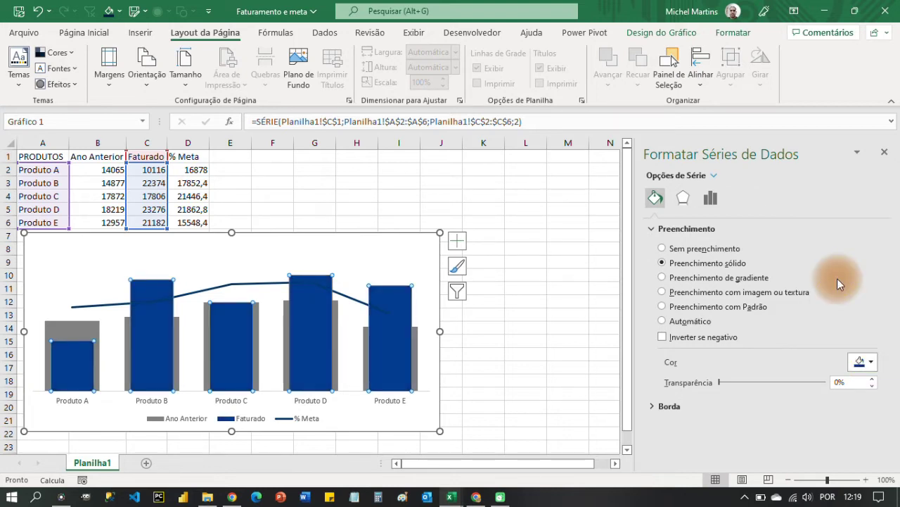
Give the % Meta line built-in circular markers of size 10.
click(358, 303)
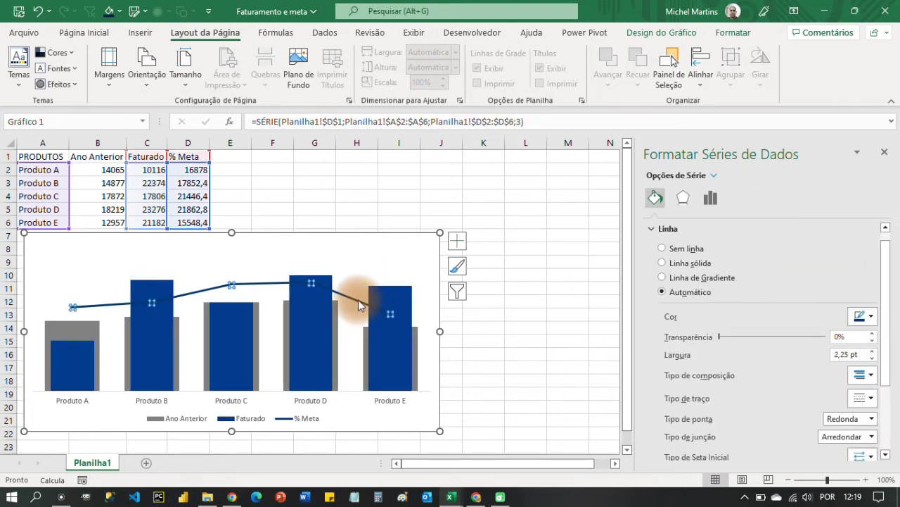
click(658, 229)
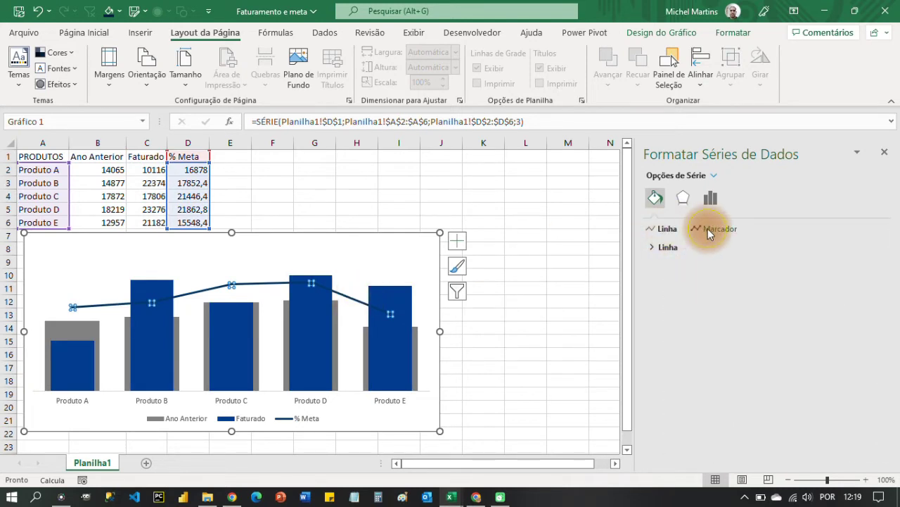
click(702, 229)
click(653, 248)
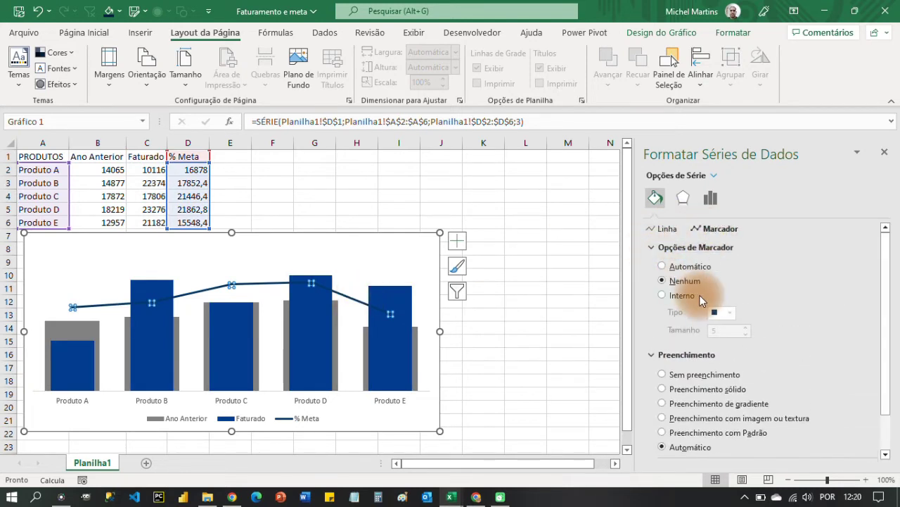
click(673, 296)
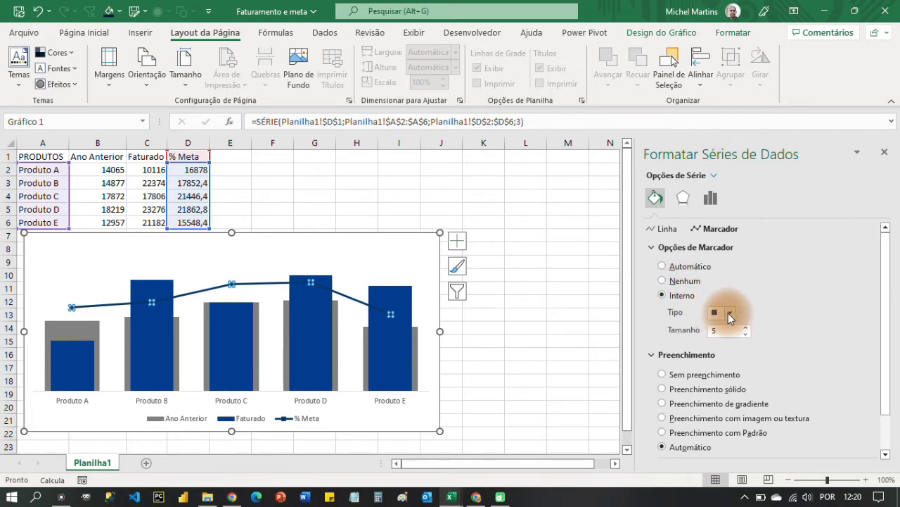
click(730, 312)
click(722, 415)
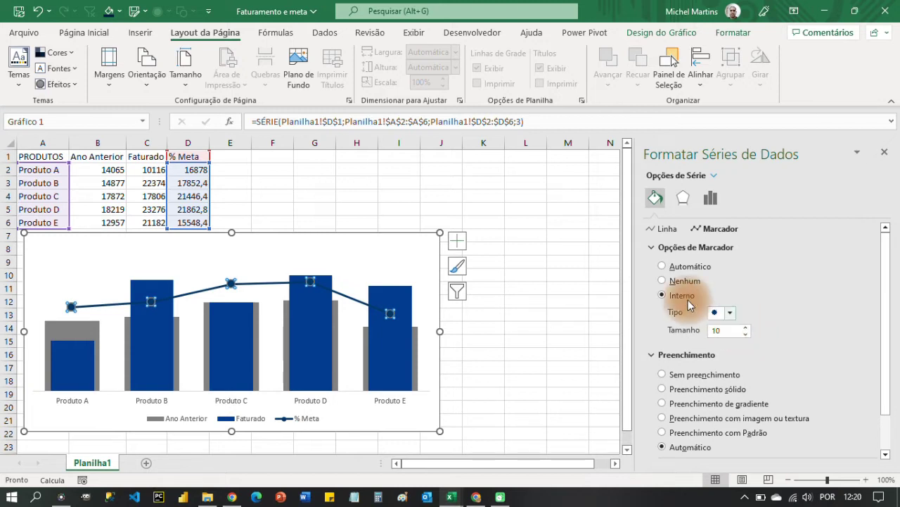
Fill the % Meta line's markers with solid white from the theme colors.
click(653, 249)
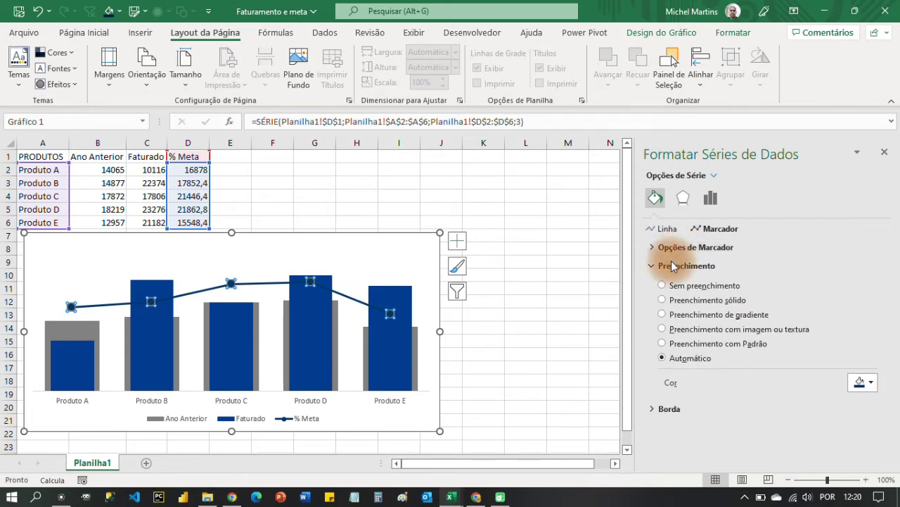
click(662, 299)
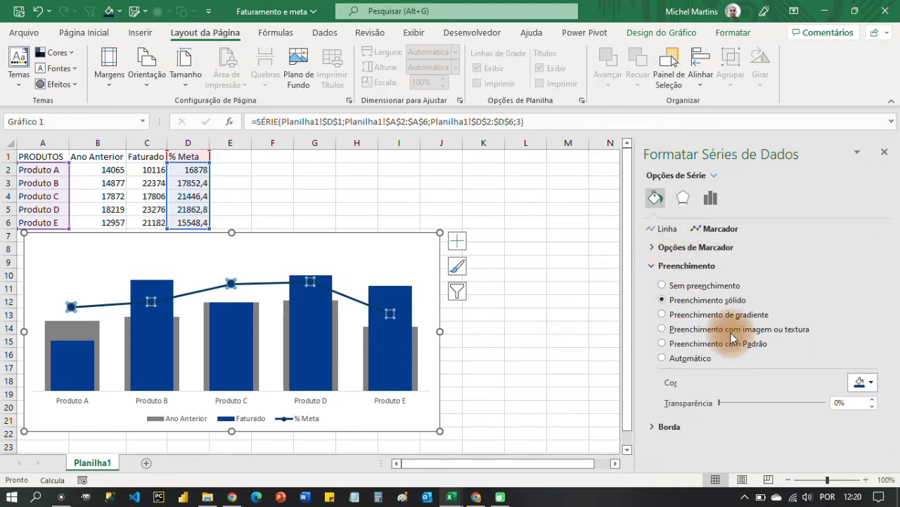
click(867, 382)
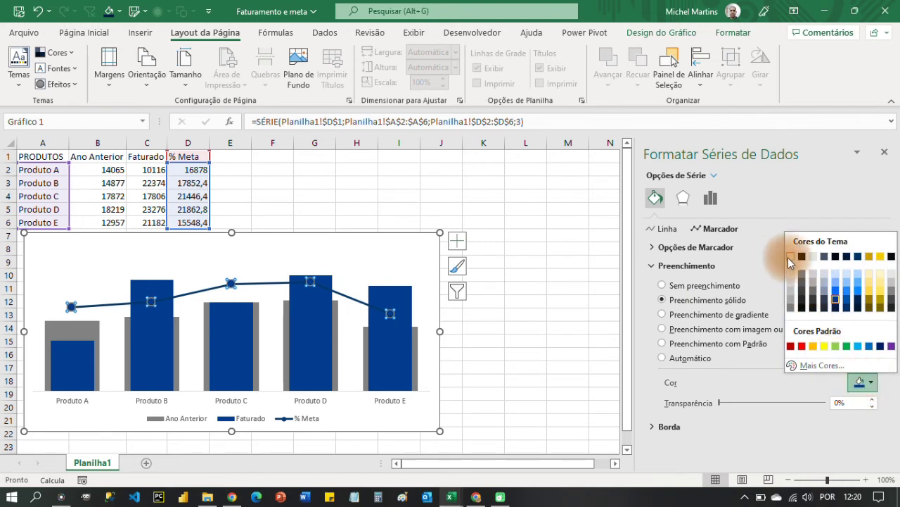
click(791, 256)
Give the % Meta markers a solid dark gold theme-color border with a width of 2 pt.
click(664, 266)
click(661, 283)
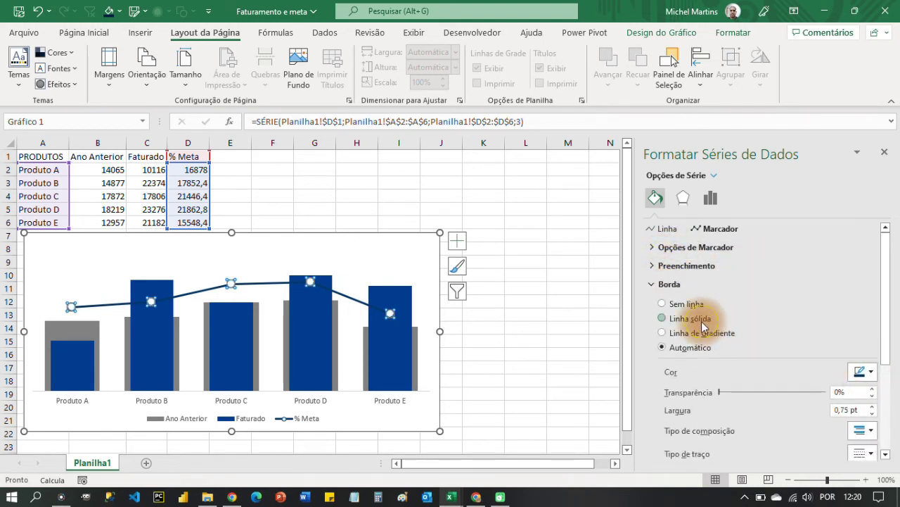
click(702, 323)
scroll(888, 308, down, 3)
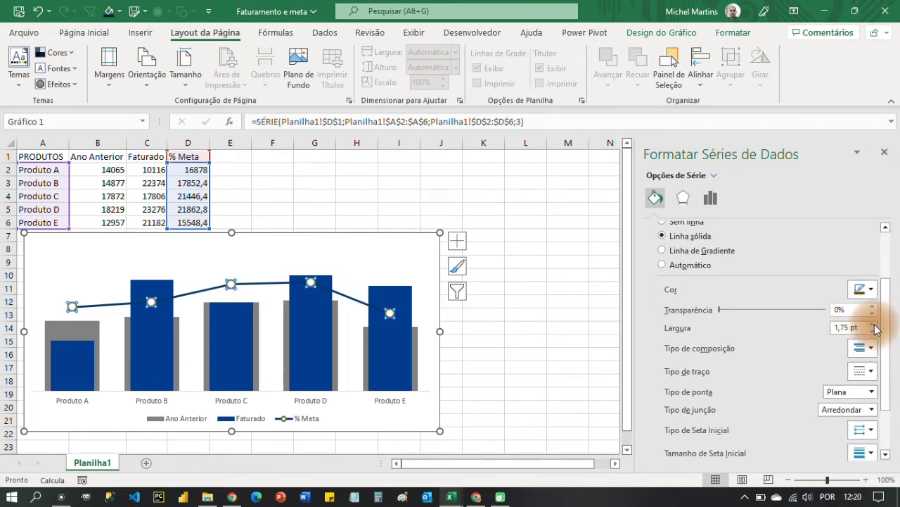
click(865, 289)
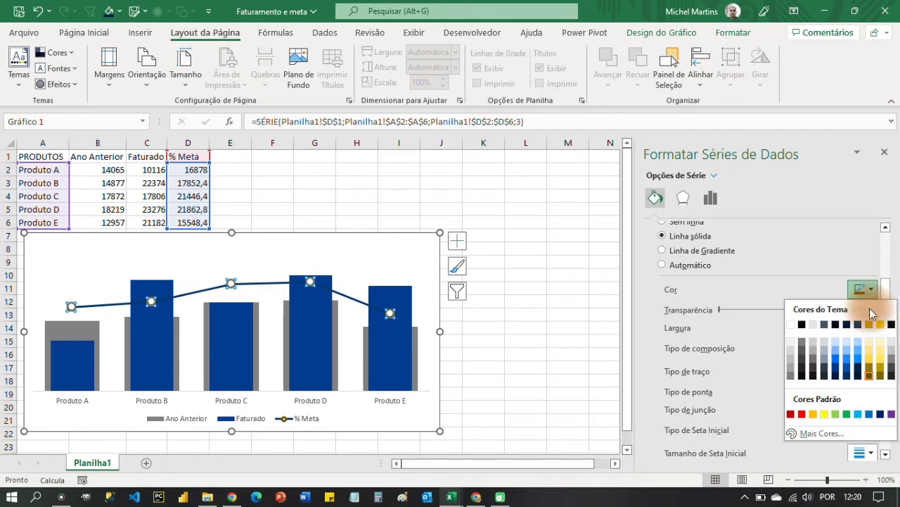
click(869, 326)
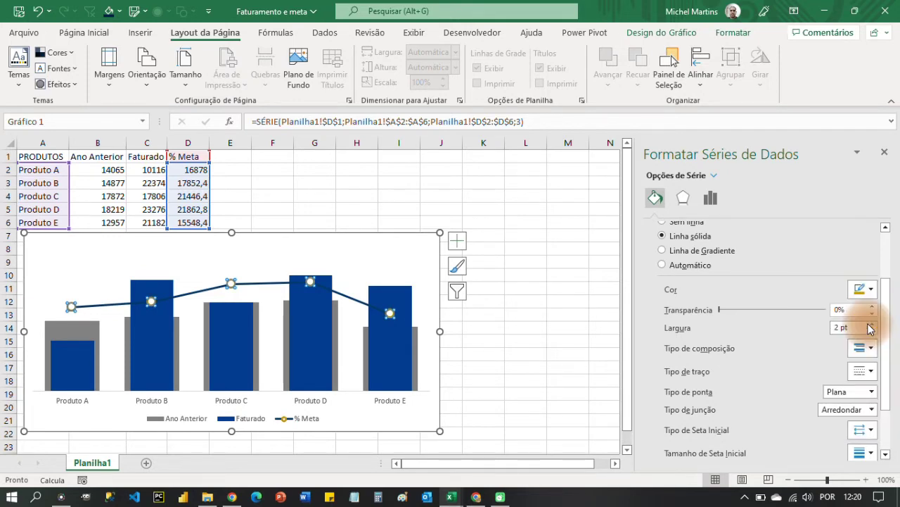
scroll(892, 321, up, 5)
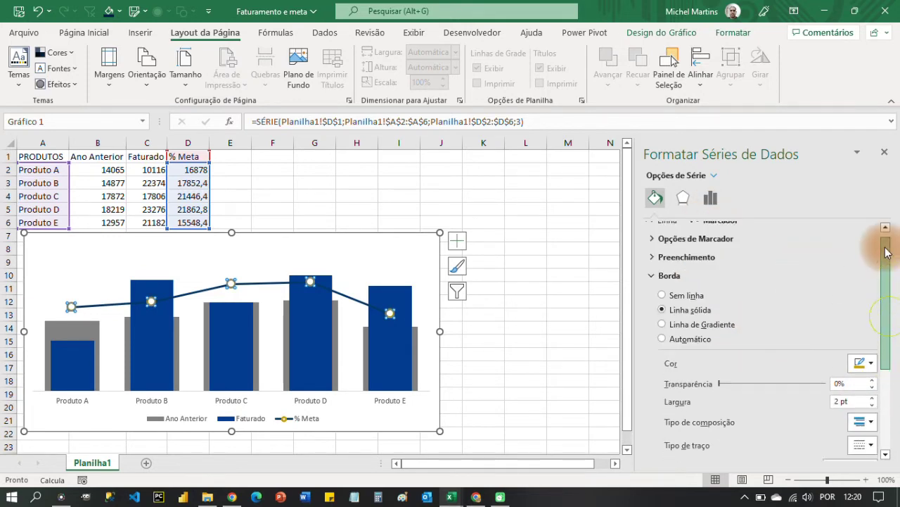
Format the % Meta line as a solid dark gold line 1 pt wide and deselect the chart.
click(660, 230)
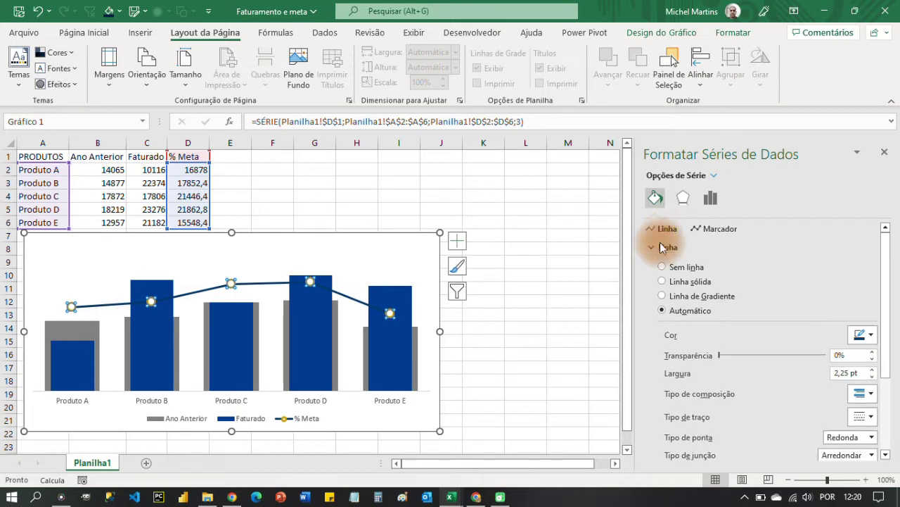
click(661, 283)
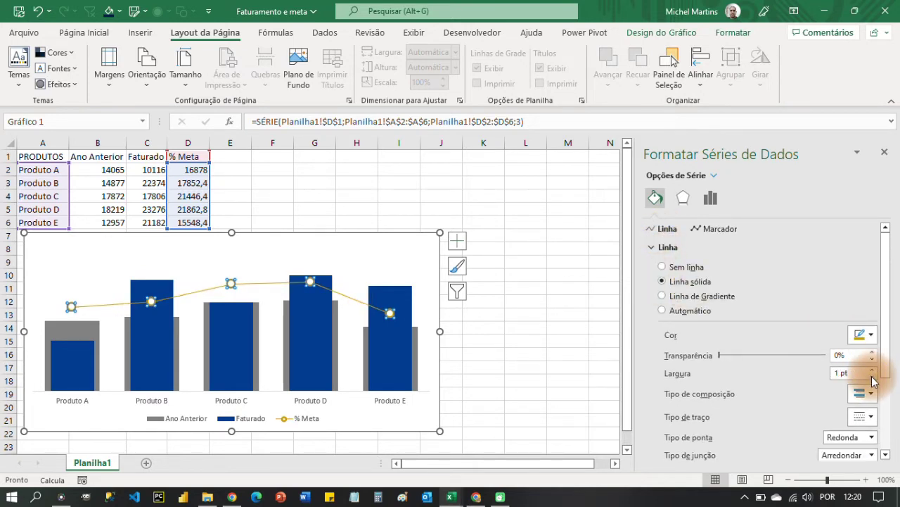
click(866, 335)
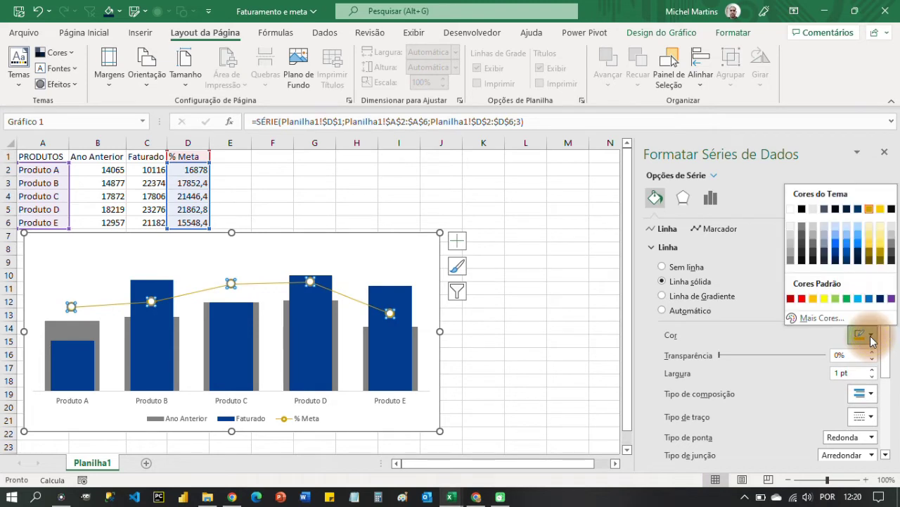
click(870, 210)
click(498, 310)
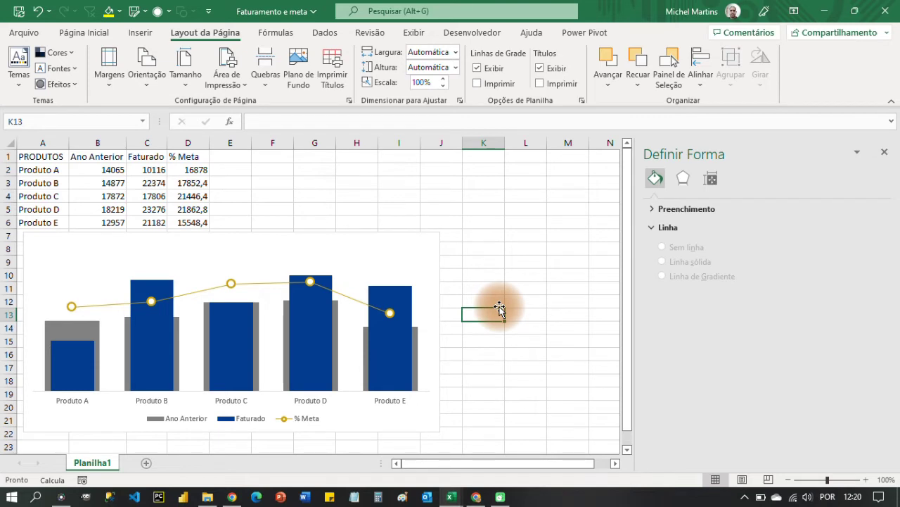
Enter the column headers "% Ano Anterior" in E1 and "% Meta" in F1.
click(242, 157)
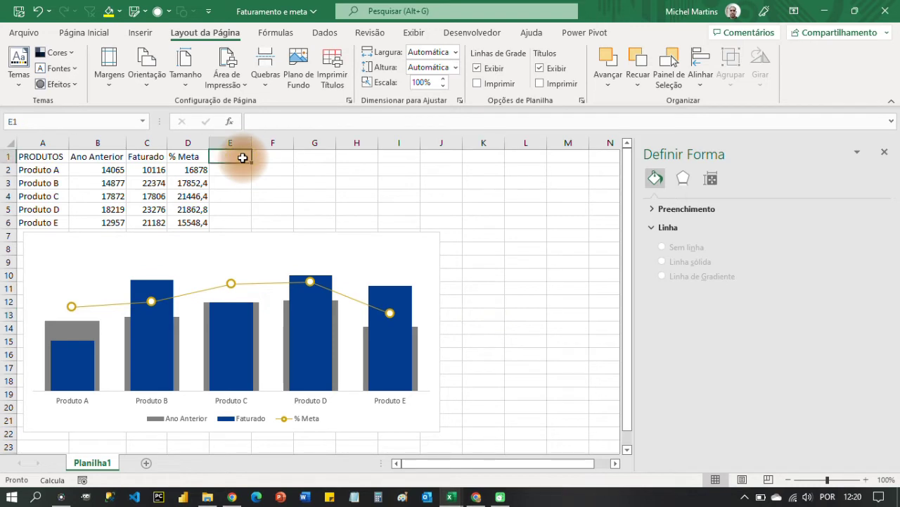
text(% Ano Ante)
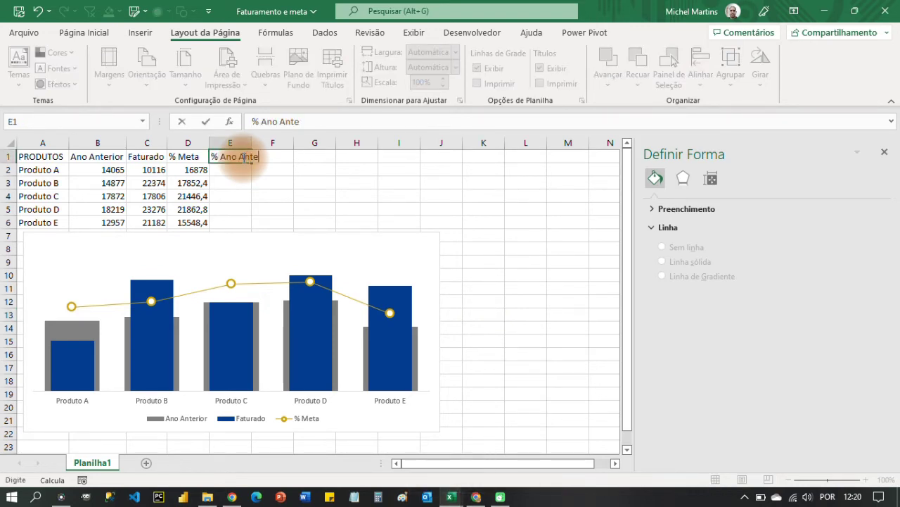
text(rior)
key(Tab)
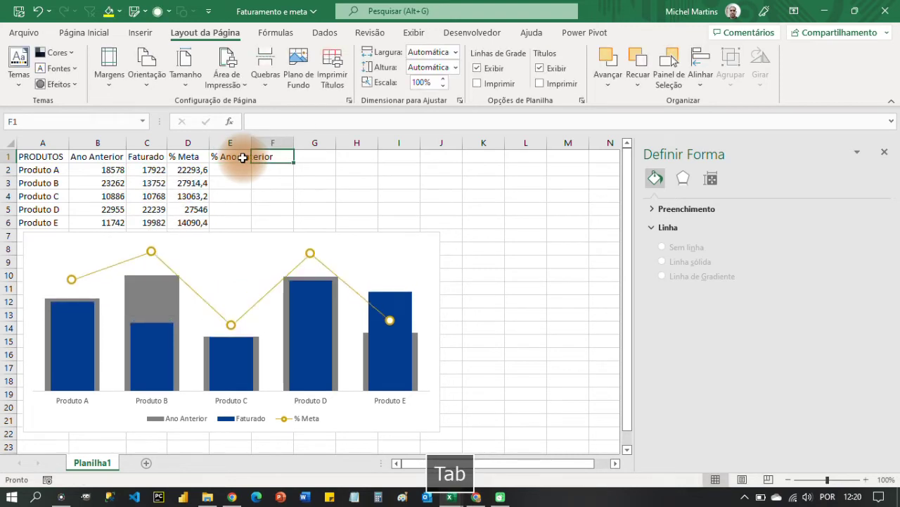
text(%Me)
key(BackSpace)
key(BackSpace)
text(M)
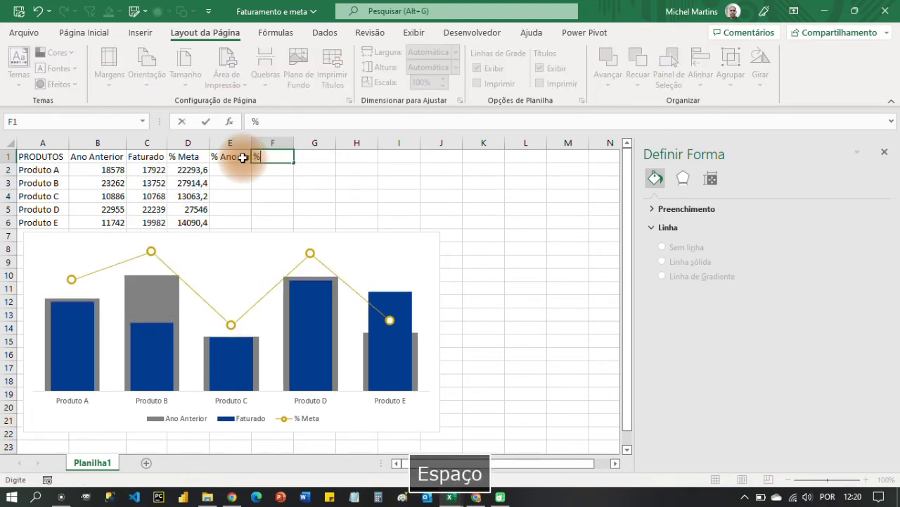
text(eta)
key(Return)
Fill E2:E6 with the formula =C2/B2-1 to compare Faturado with Ano Anterior.
key(shift+Down)
key(shift+Down)
key(shift+Down)
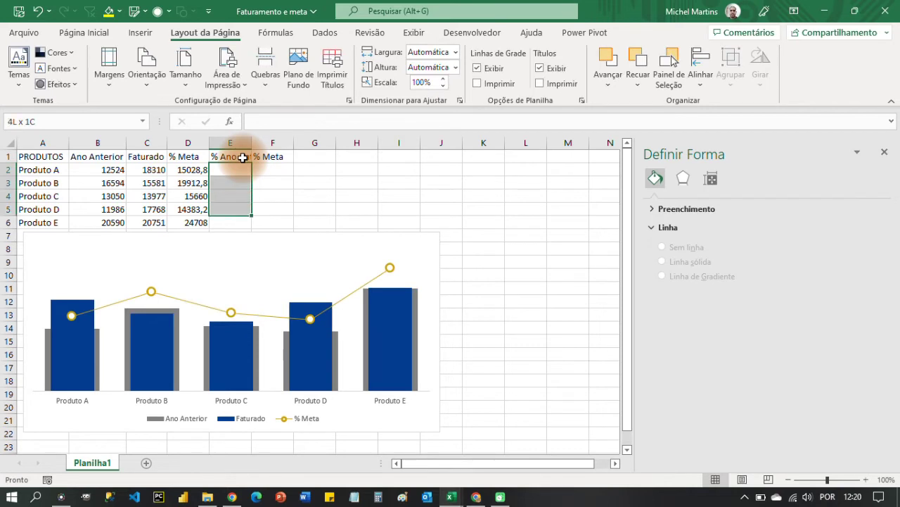
text(=)
key(Left)
key(Left)
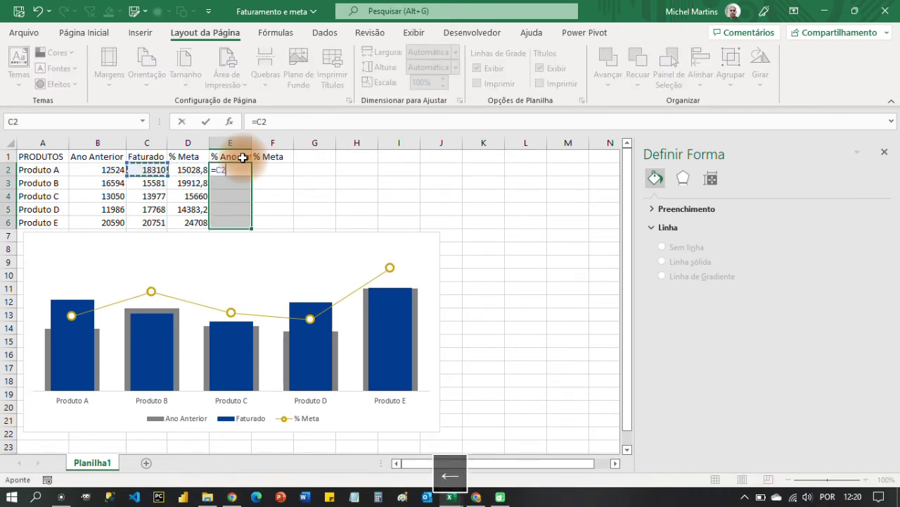
text(/)
key(Left)
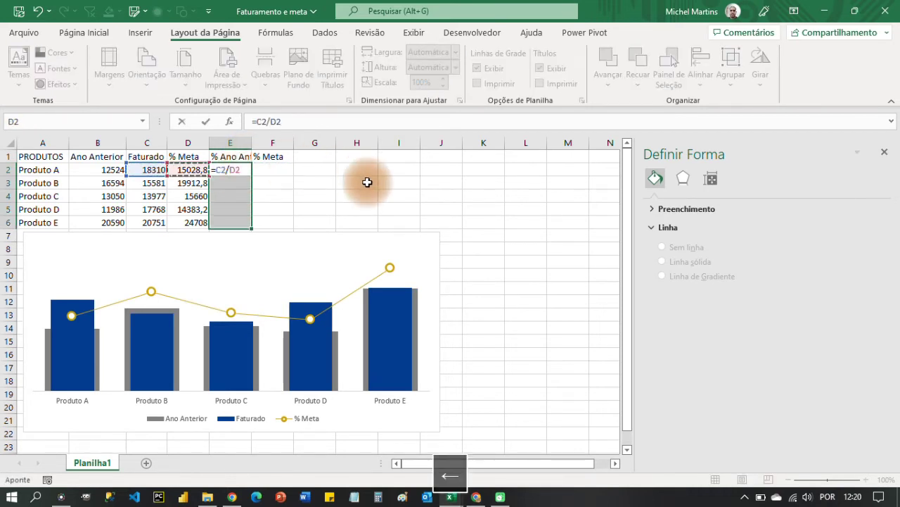
text(-1)
key(ctrl+Return)
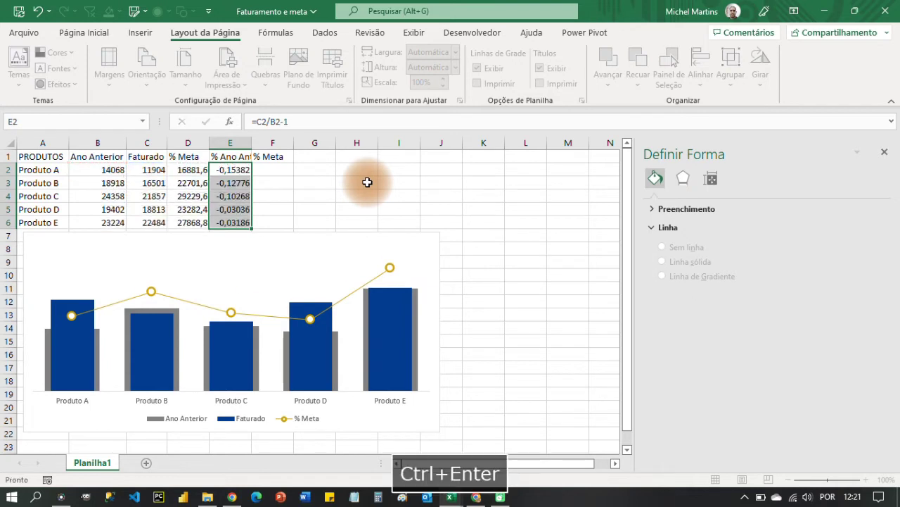
Fill F2:F6 with the formula =C2/D2-1 to compare Faturado with the goal in column D.
key(Right)
key(shift+Down)
key(shift+Down)
key(shift+Down)
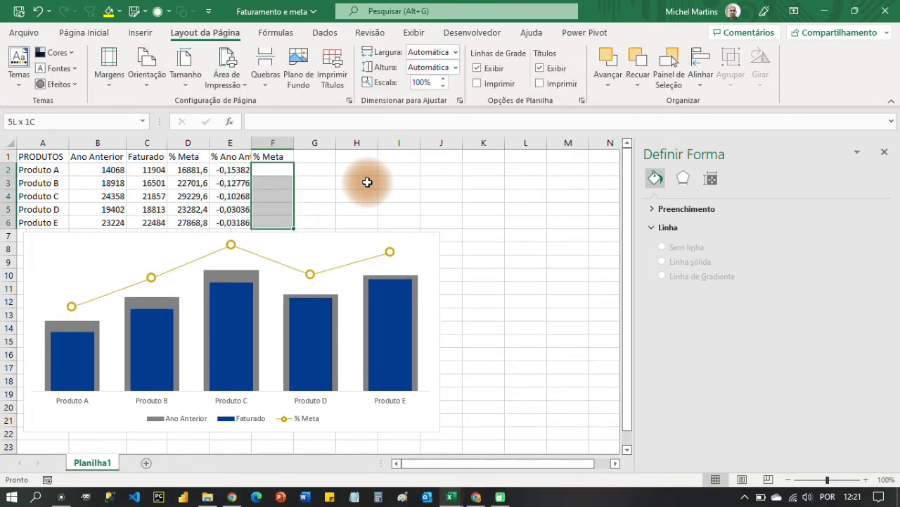
text(=)
key(Left)
key(Left)
key(Left)
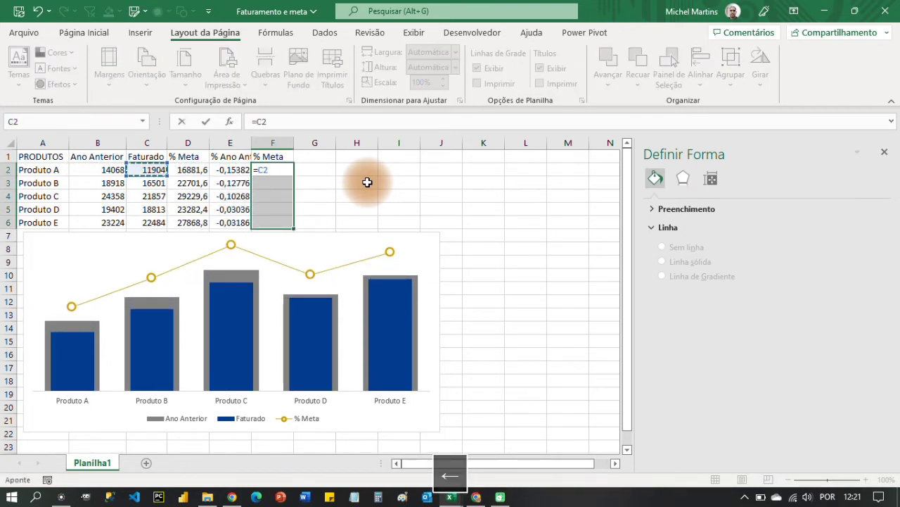
text(/)
key(Left)
key(Left)
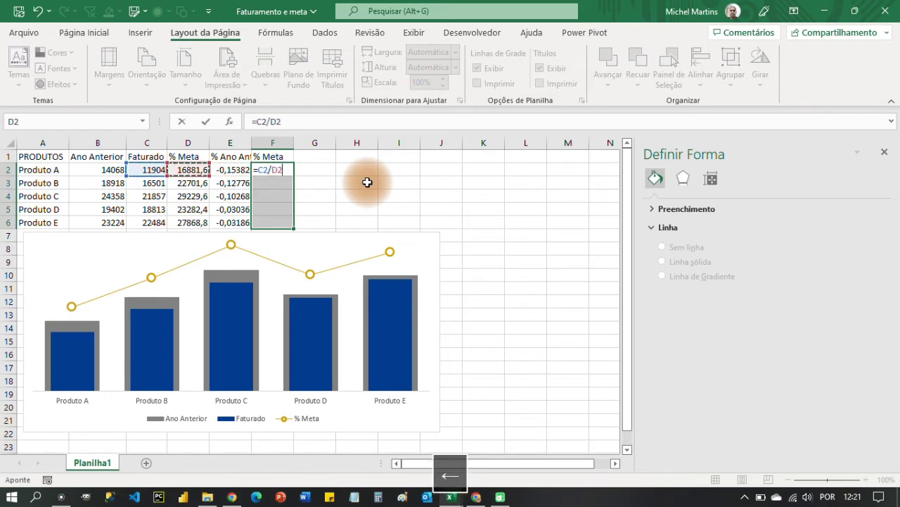
text(1)
key(ctrl+Return)
Format E2:F6 as percentages with two decimal places.
key(Left)
key(shift+Right)
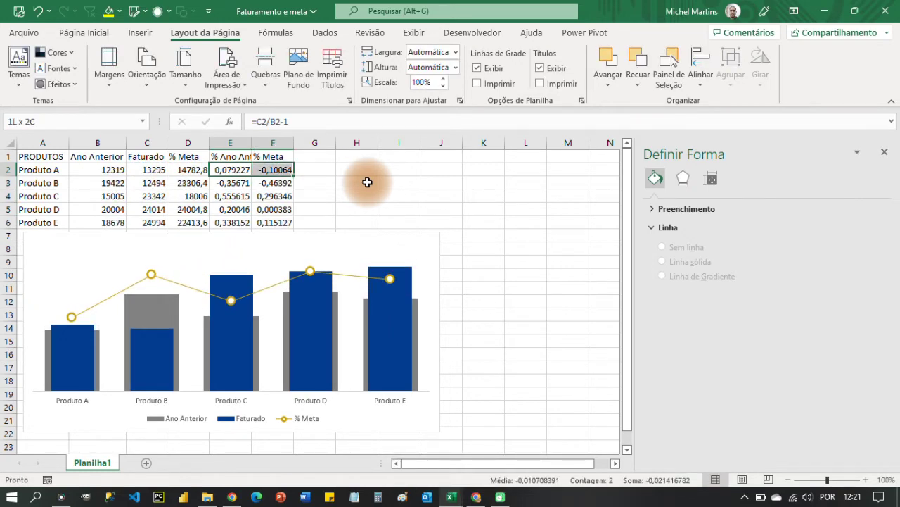
key(ctrl+shift+Down)
click(83, 32)
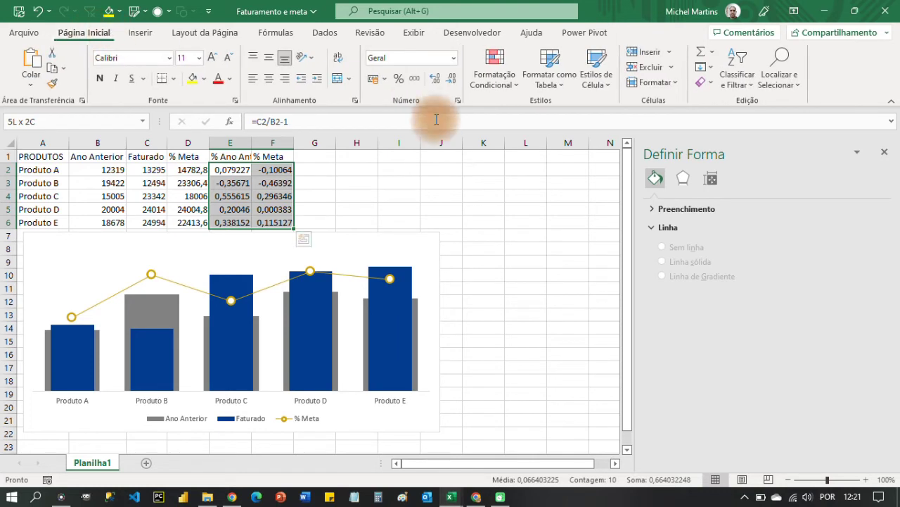
click(403, 84)
click(416, 83)
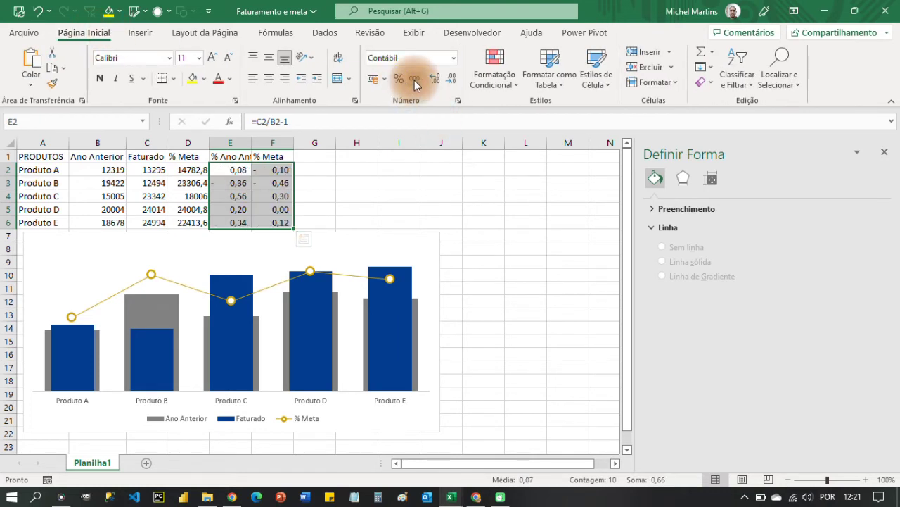
click(404, 83)
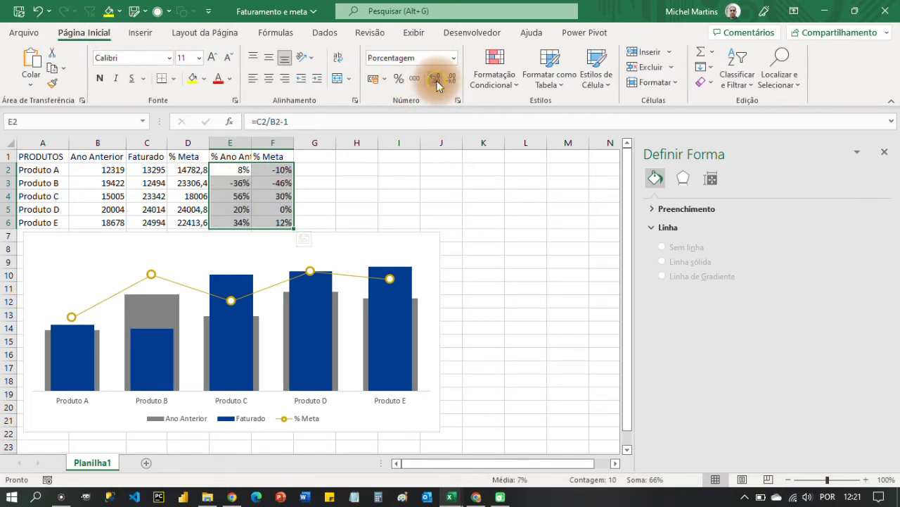
click(436, 82)
click(382, 195)
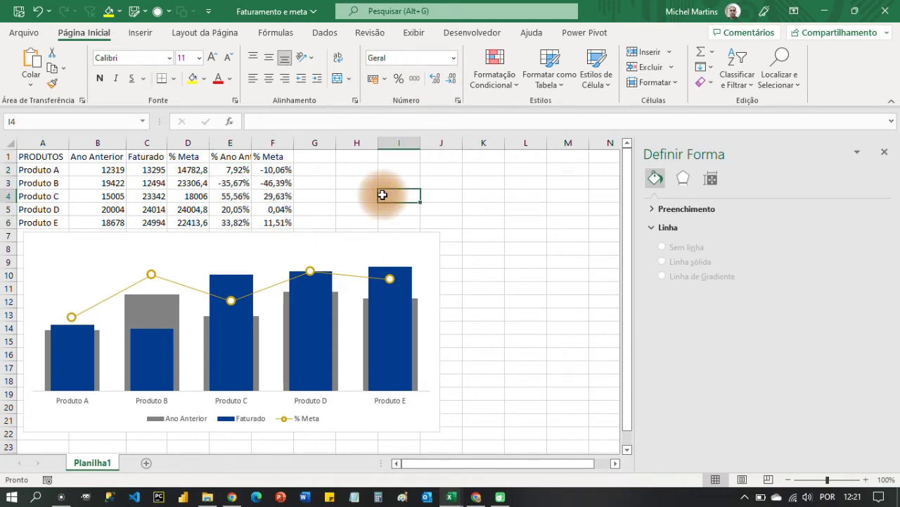
Widen the chart to about the right edge of column J and give the chart area a gradient fill.
click(439, 241)
drag(440, 233, 470, 231)
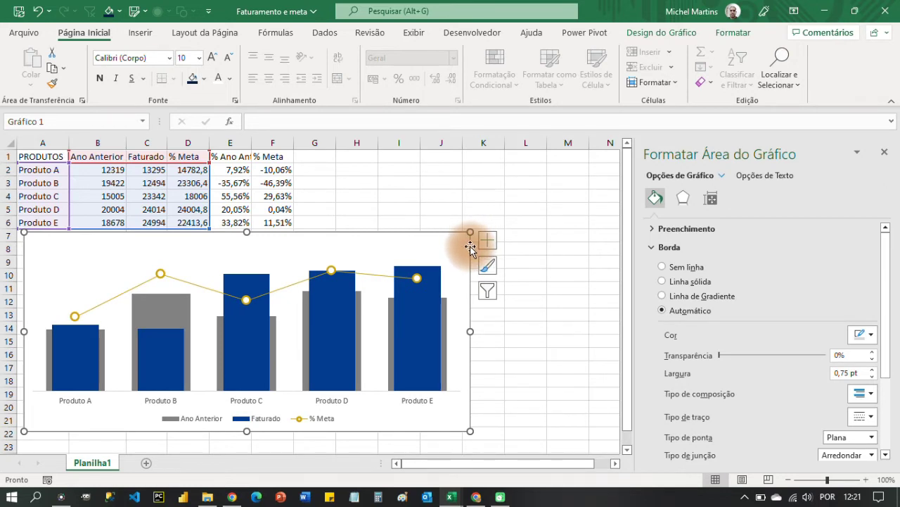
click(653, 229)
click(674, 277)
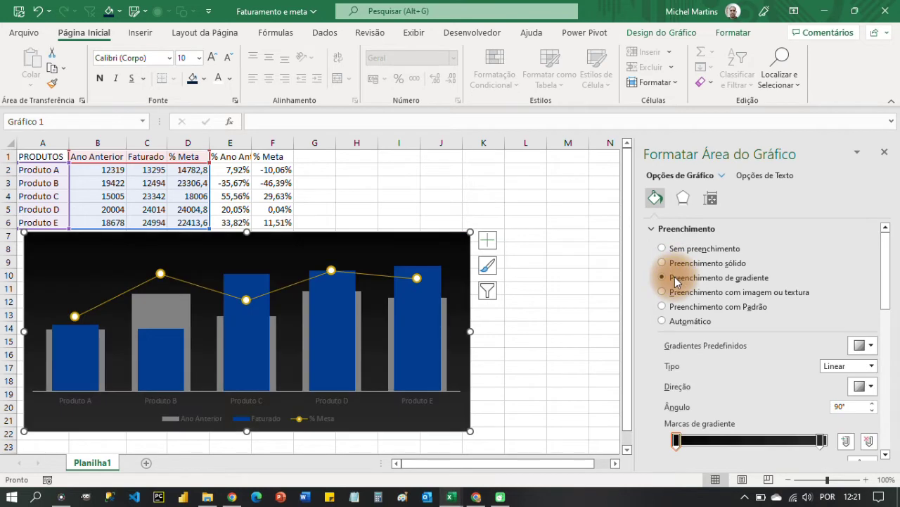
Set the first gradient stop of the chart area, at position 0%, to black.
drag(884, 251, 884, 299)
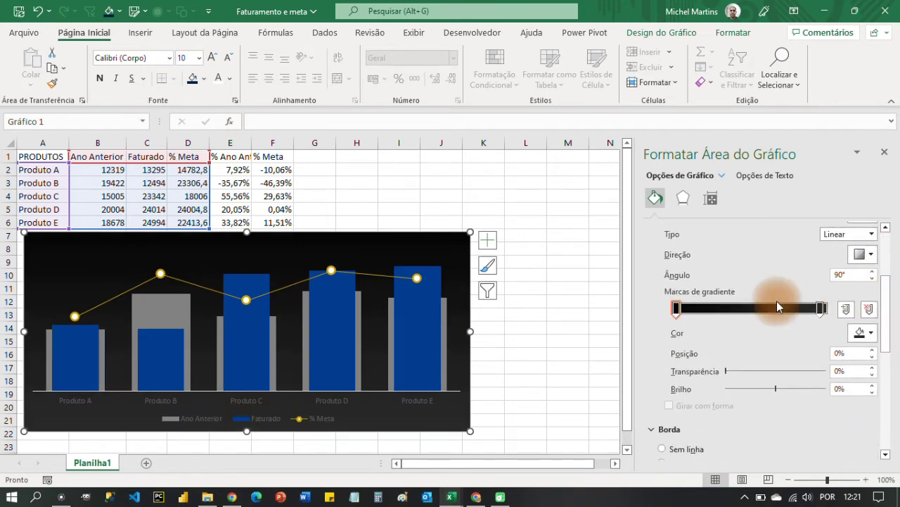
click(677, 308)
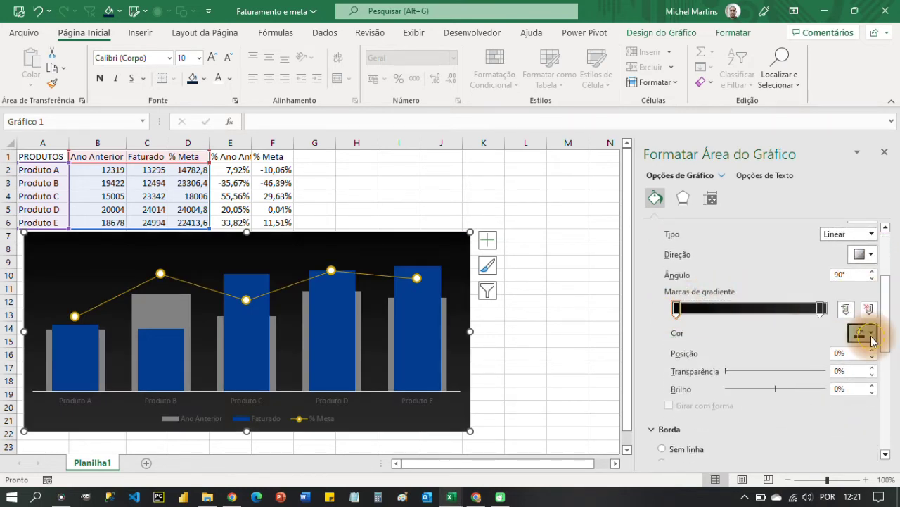
click(863, 333)
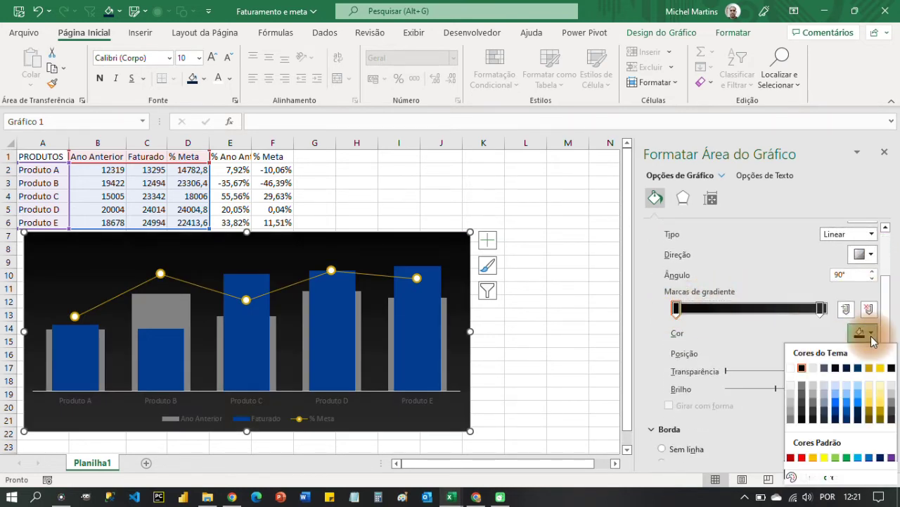
click(805, 373)
Set the last gradient stop of the chart area, at position 96%, to the black theme shade with 15% brightness.
click(823, 309)
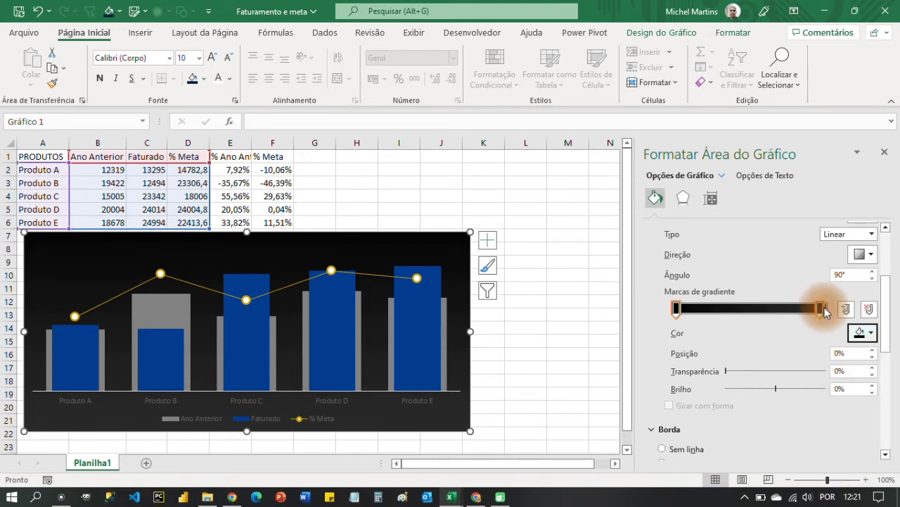
click(864, 332)
scroll(873, 329, down, 3)
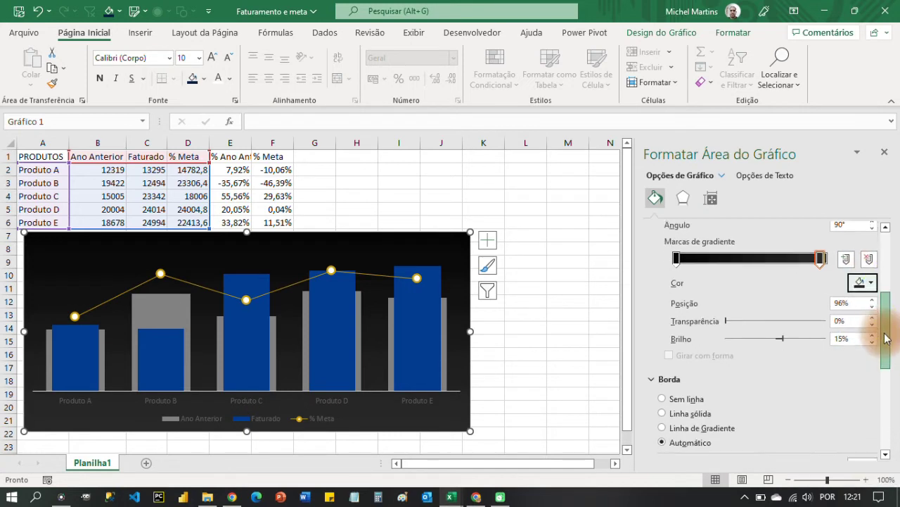
click(871, 282)
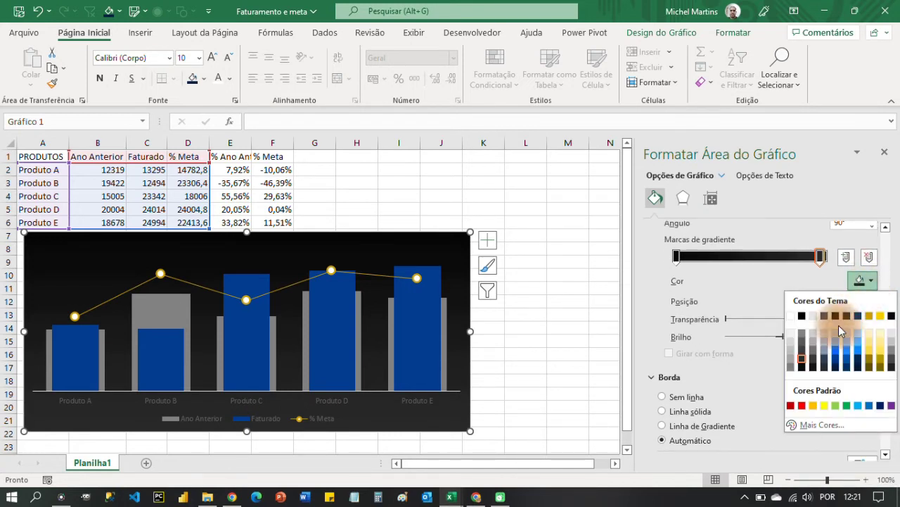
click(804, 361)
click(560, 294)
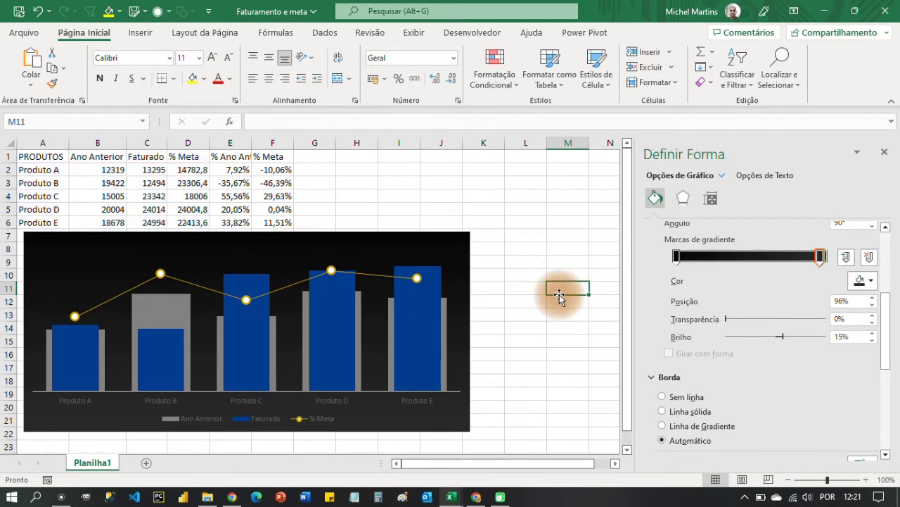
Colour the text of the product axis labels and the legend white.
click(171, 403)
click(219, 78)
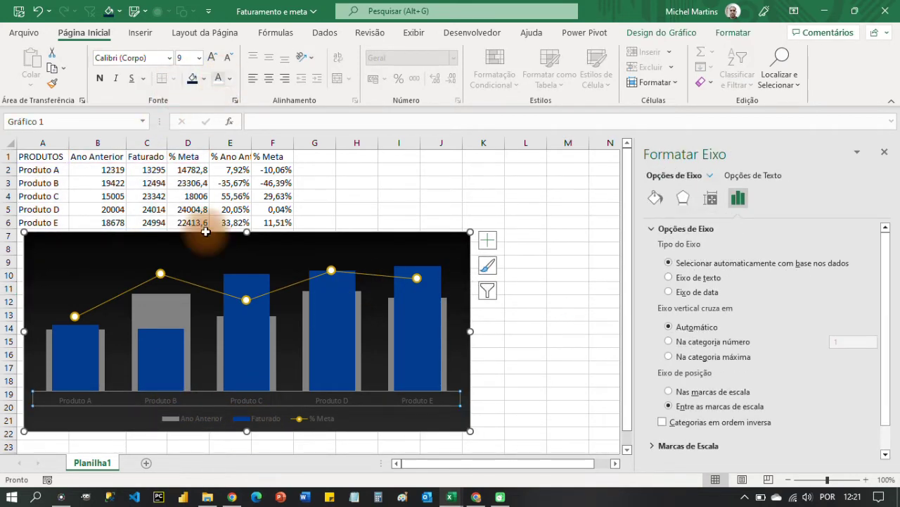
click(201, 416)
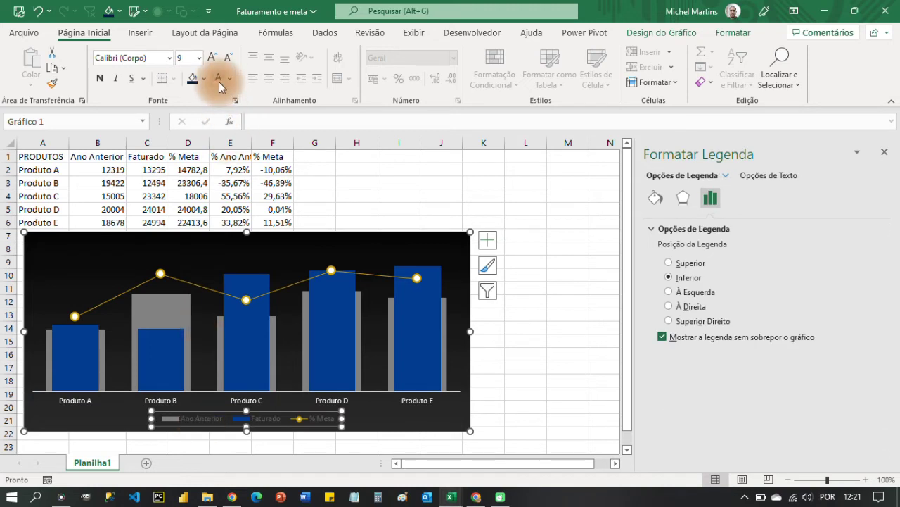
Add data labels to the Faturado columns with the position Base Interna.
click(426, 322)
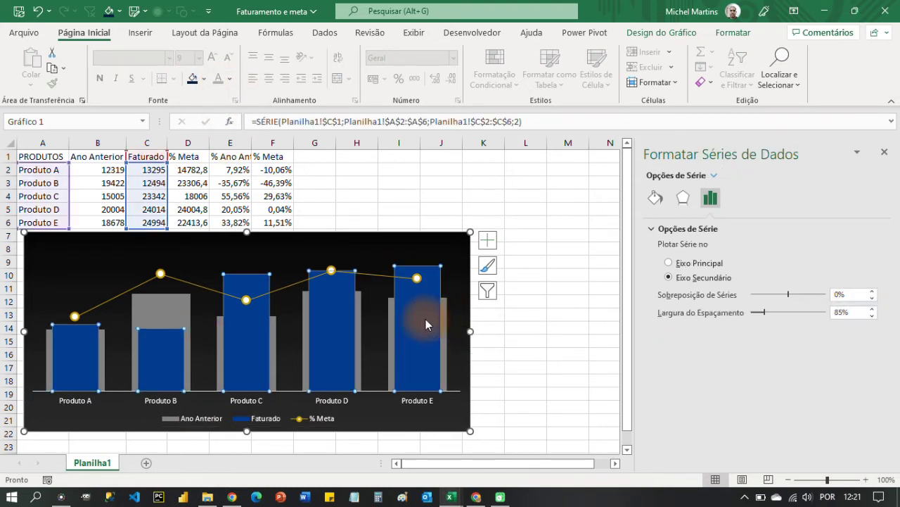
click(486, 241)
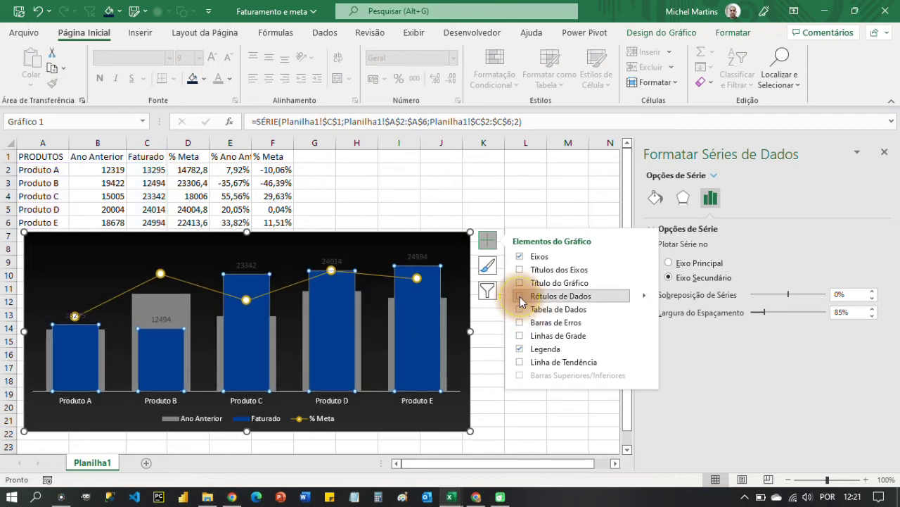
click(520, 297)
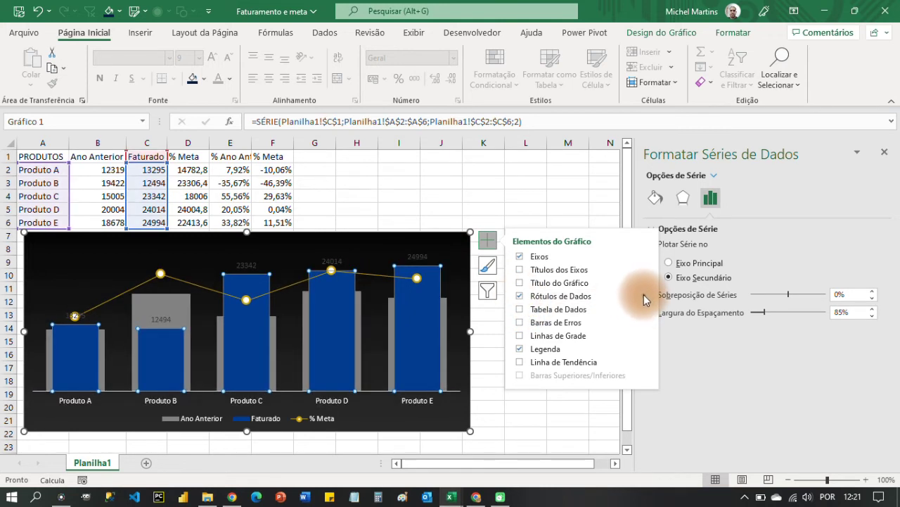
click(647, 299)
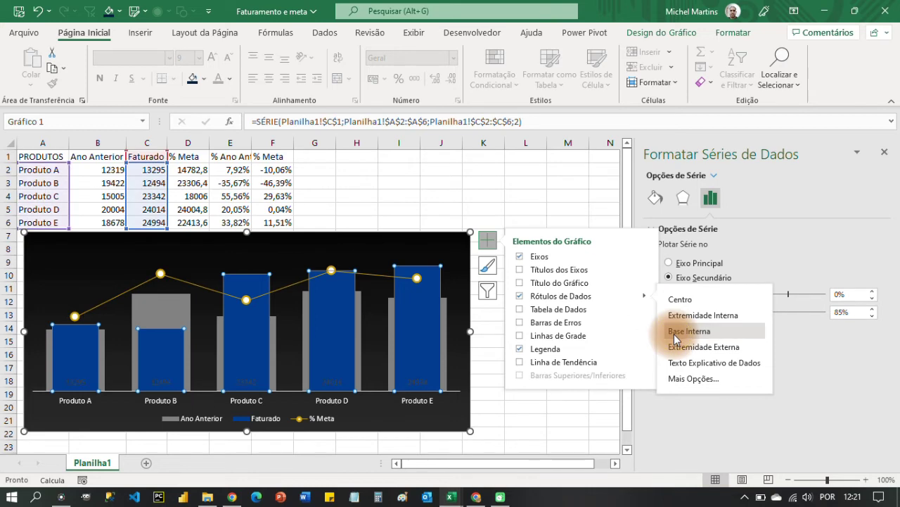
Make the Faturado labels show only the cell values from E2:E6, without Valor and leader lines, in white text.
click(686, 377)
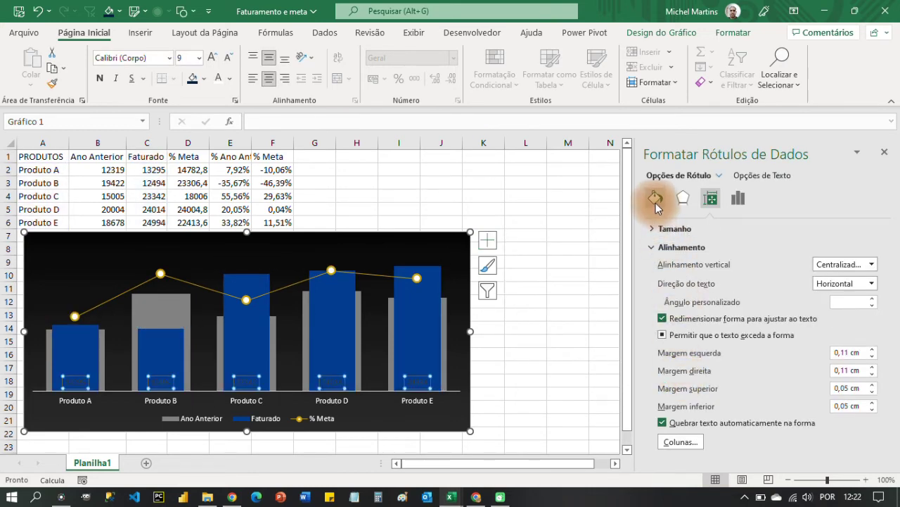
click(738, 198)
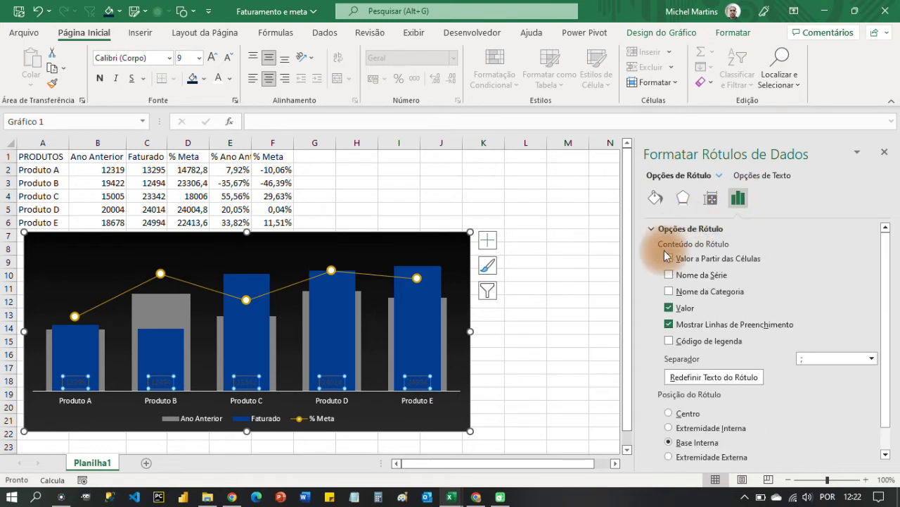
click(669, 261)
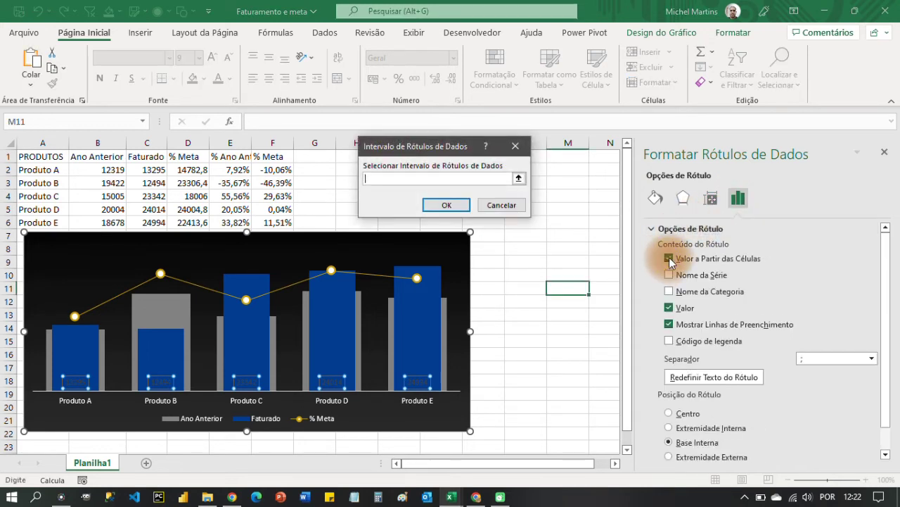
drag(235, 170, 241, 224)
click(454, 204)
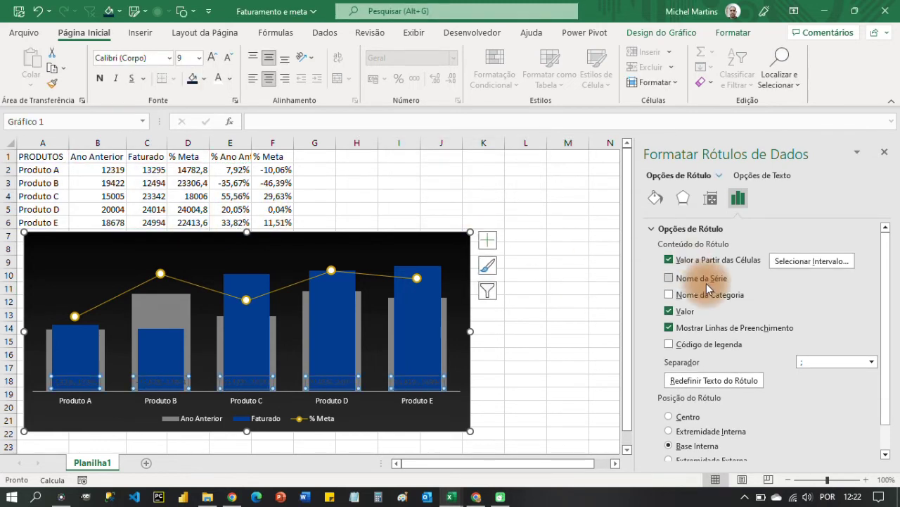
click(670, 312)
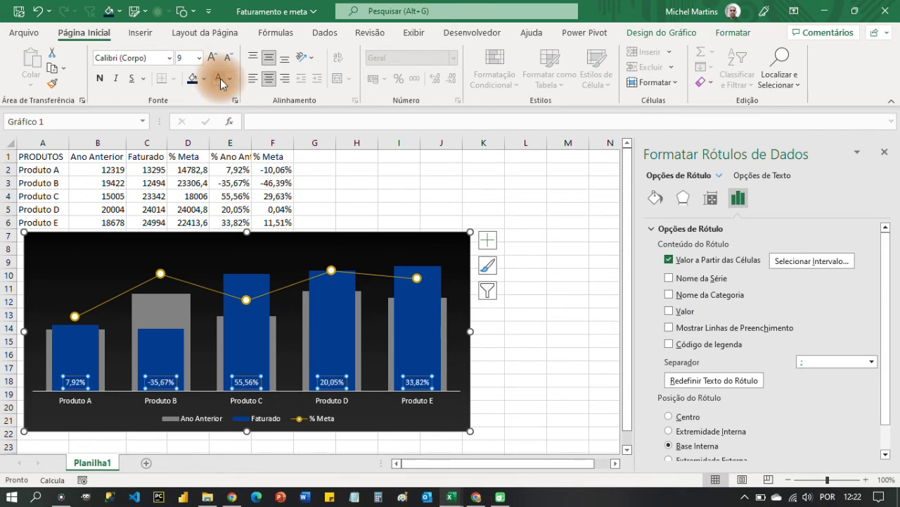
Add data labels to the % Meta line with the position Acima.
click(331, 270)
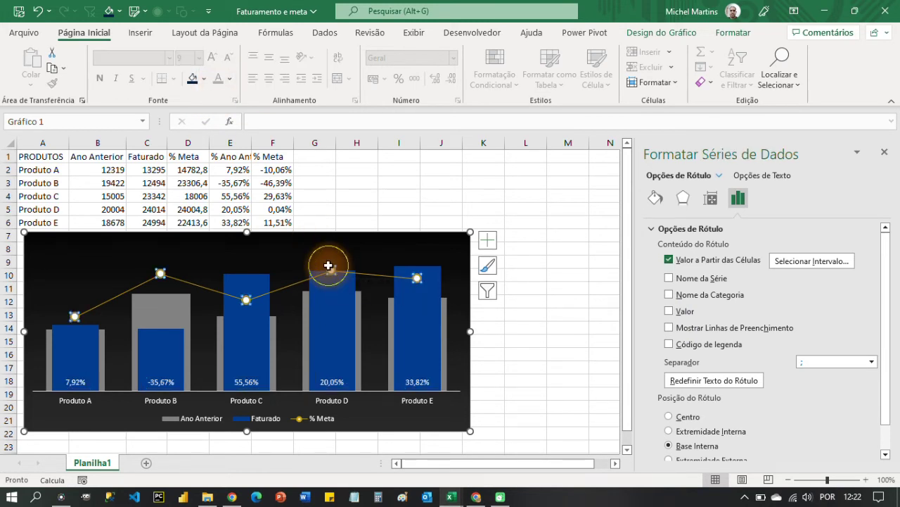
click(489, 242)
click(534, 295)
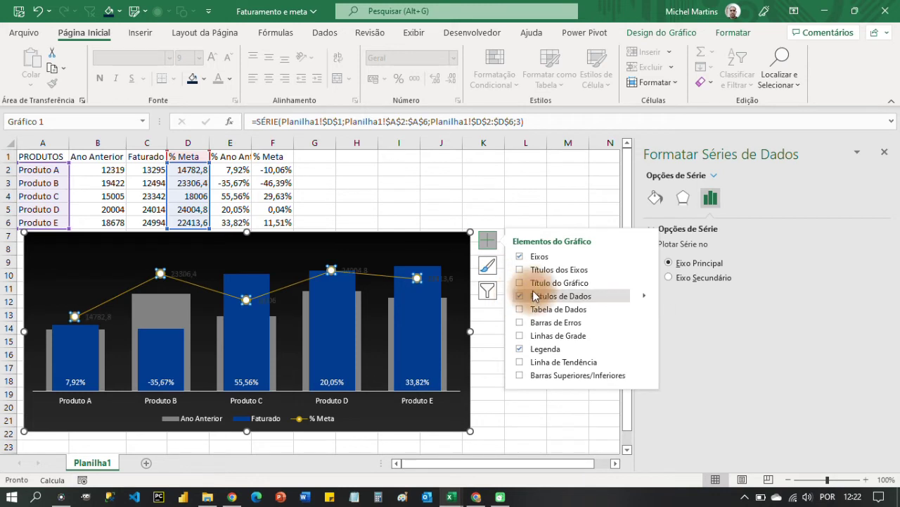
click(644, 296)
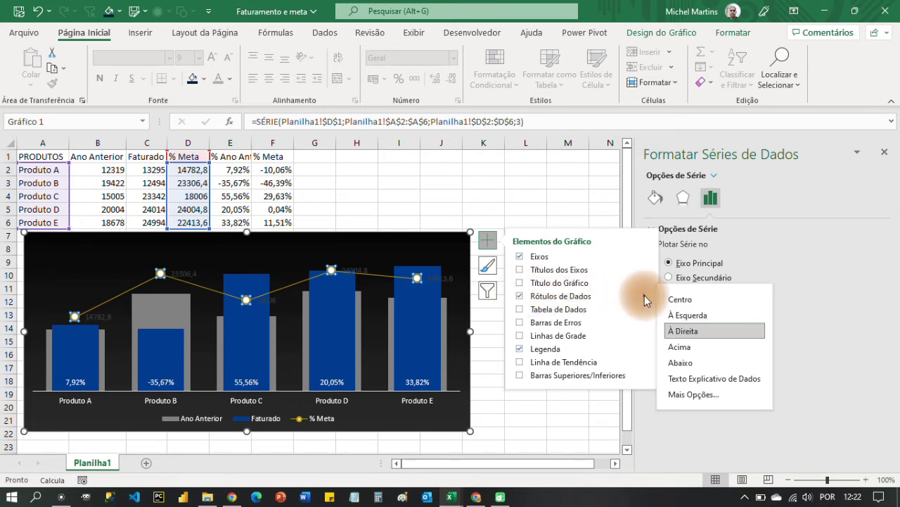
click(680, 346)
Make the % Meta line labels show only the cell values from F2:F6, without Valor and leader lines.
click(689, 395)
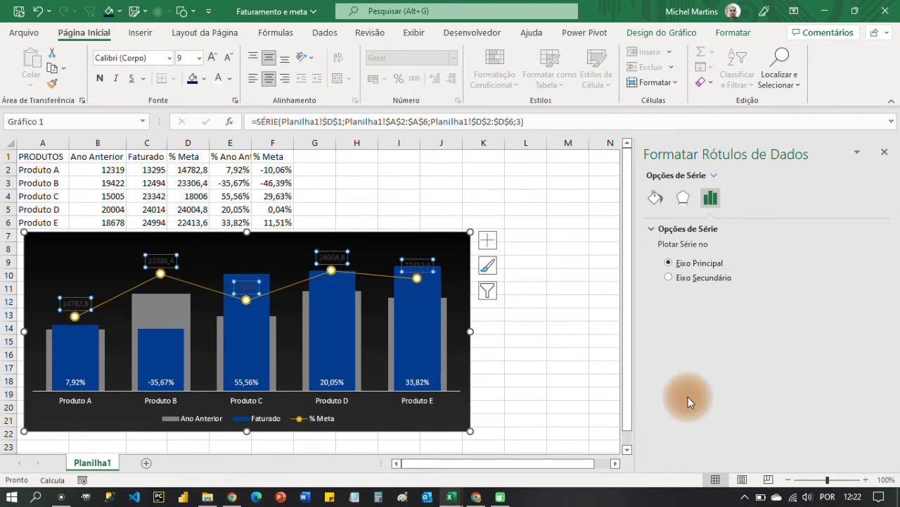
click(736, 199)
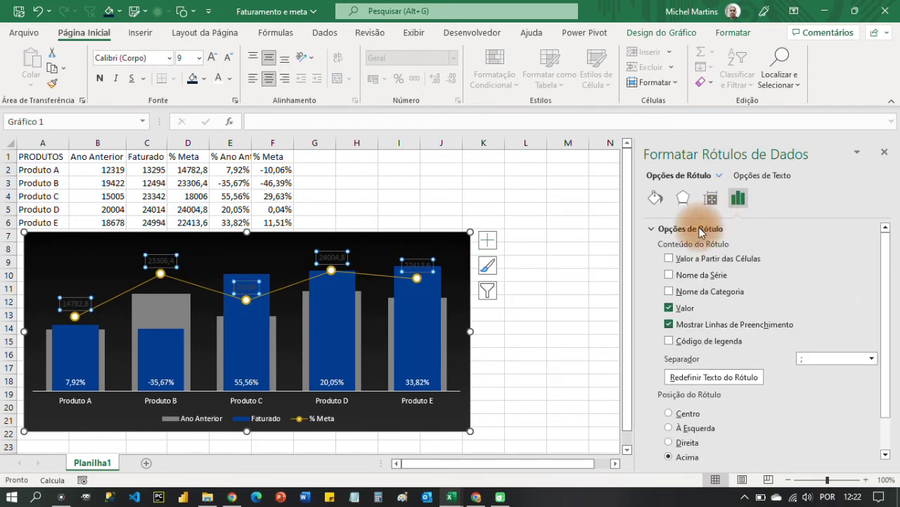
click(669, 258)
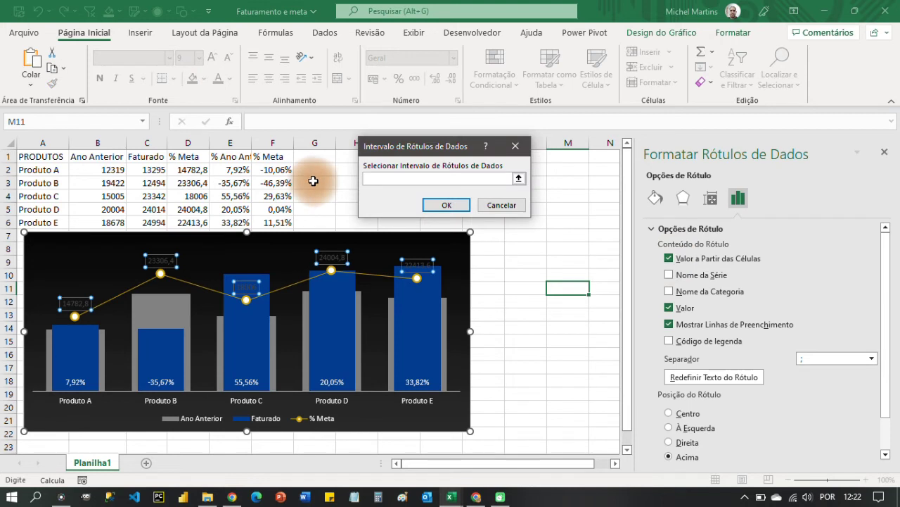
drag(289, 170, 285, 223)
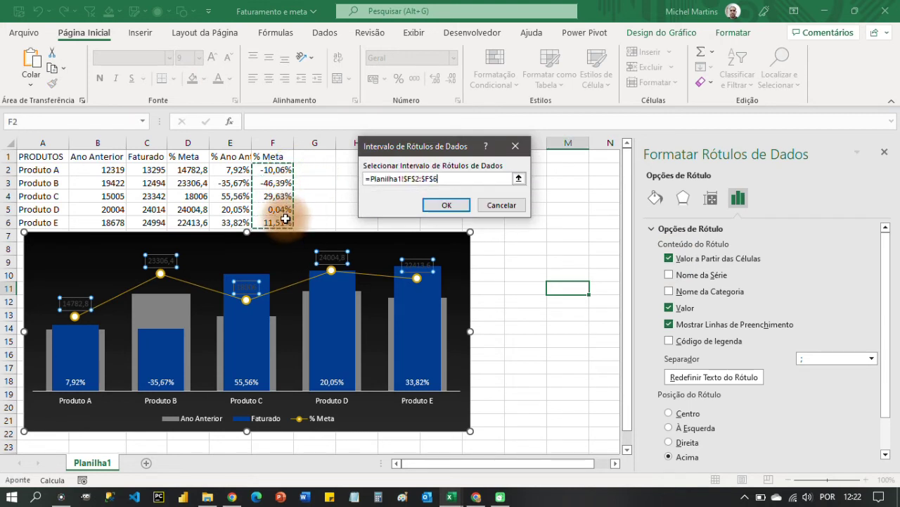
click(454, 205)
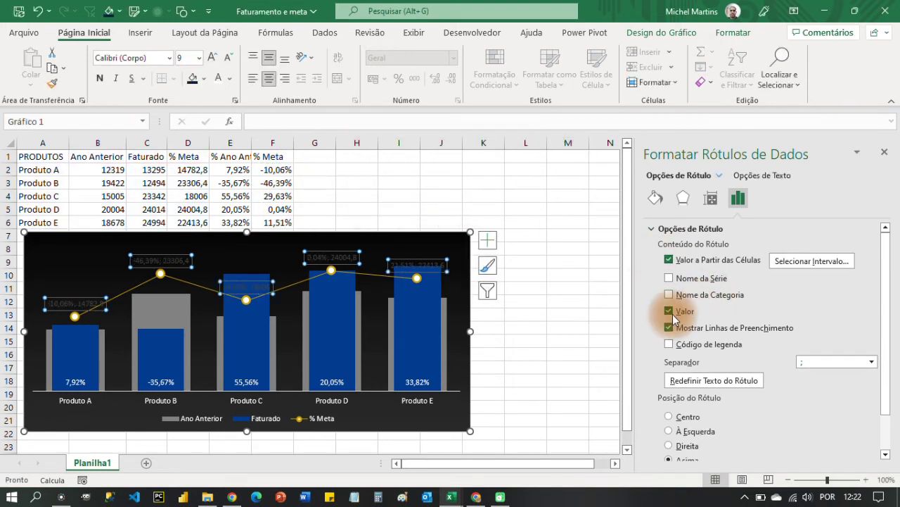
click(669, 310)
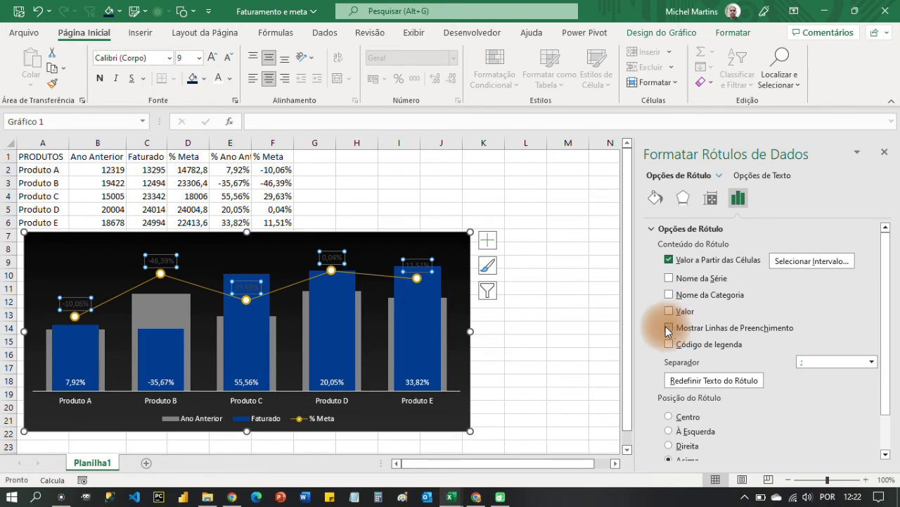
Colour the % Meta line labels with the gold theme colour.
click(229, 79)
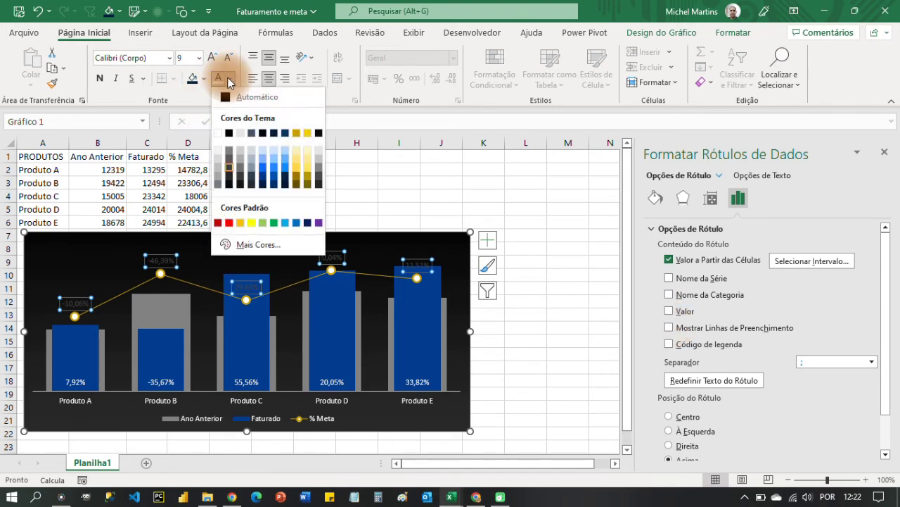
click(296, 132)
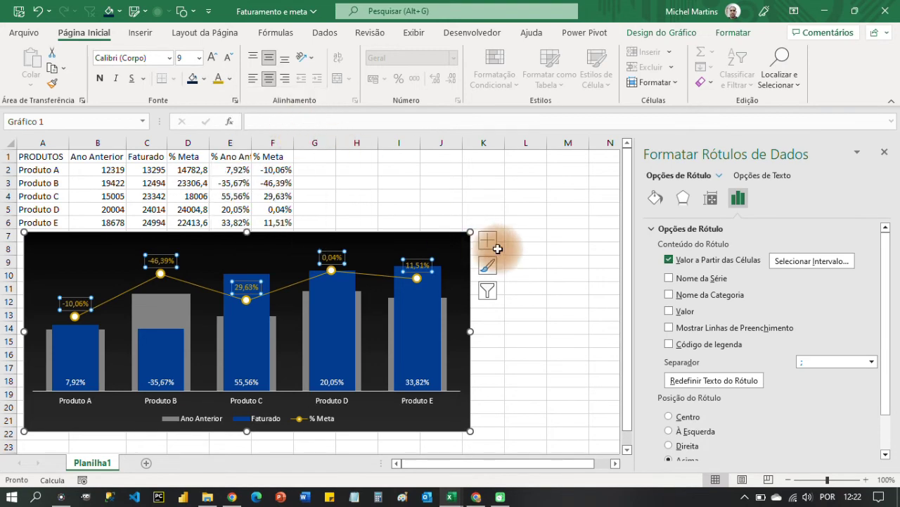
click(529, 290)
Add a chart title to the sales chart with the text "Análise das vendas".
click(467, 254)
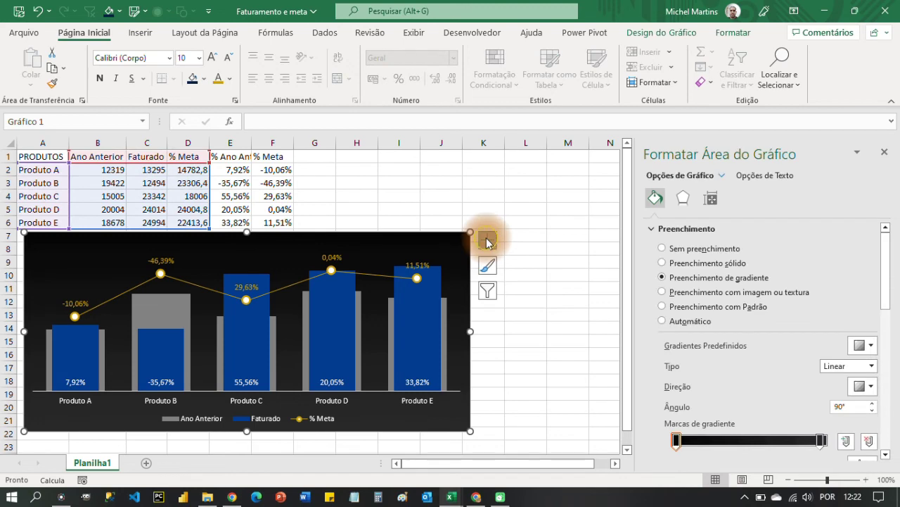
click(487, 240)
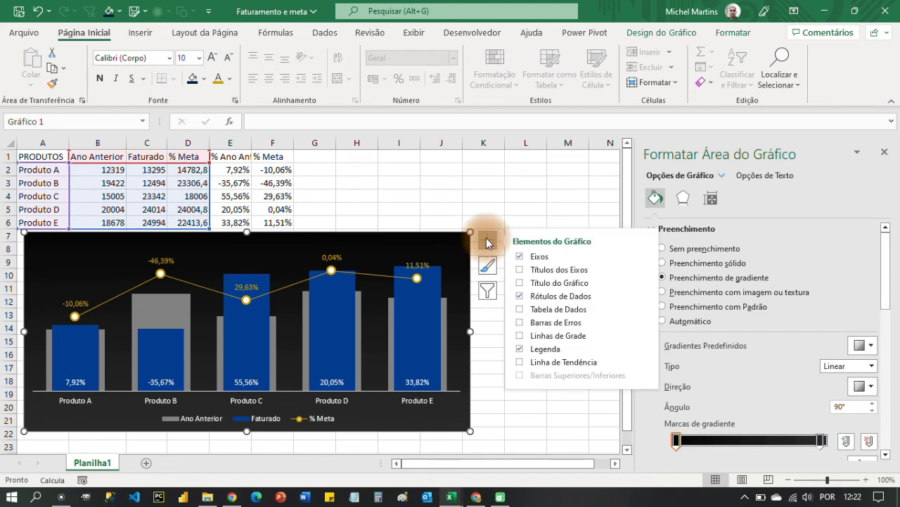
click(520, 283)
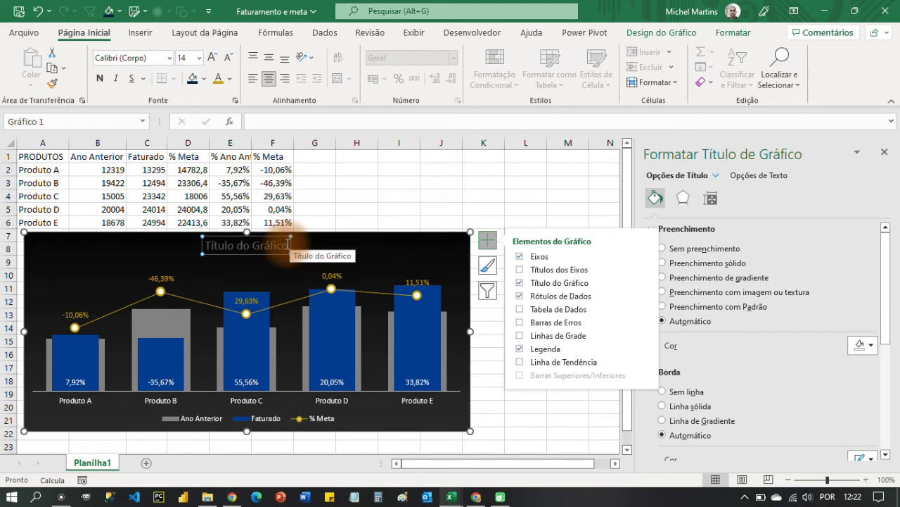
click(287, 245)
drag(287, 245, 207, 245)
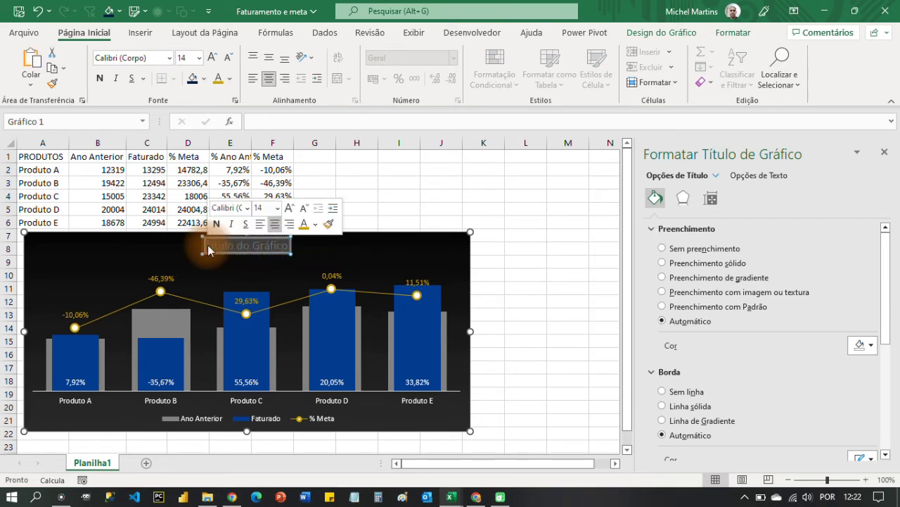
text(Análise das vend)
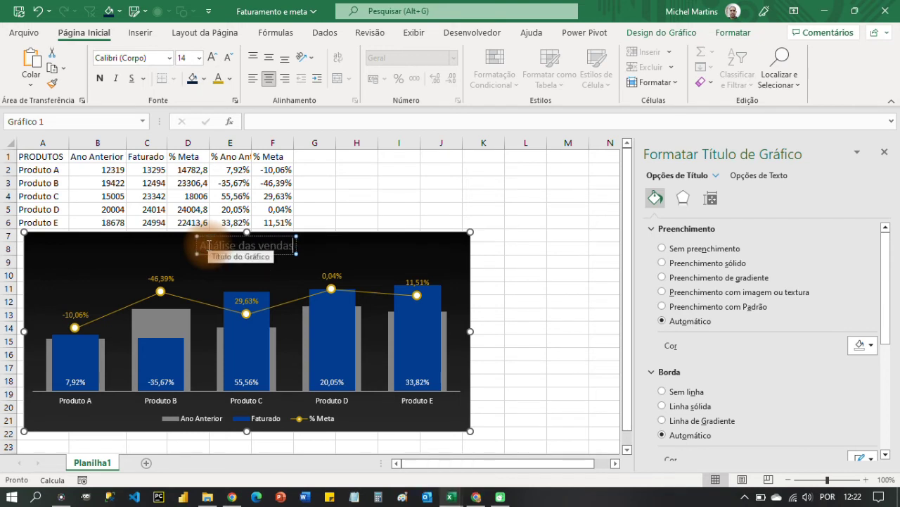
text(as)
click(301, 250)
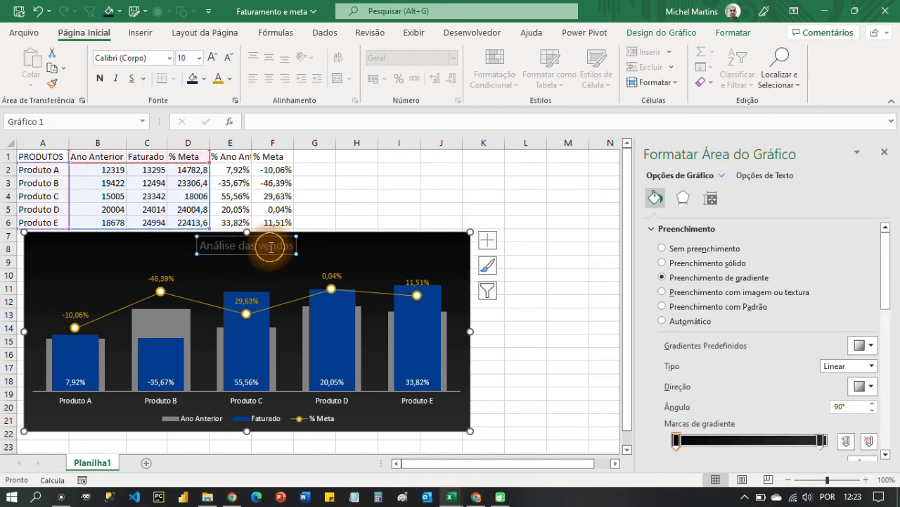
Make the chart title white and increase its font size to 20.
click(270, 247)
click(229, 78)
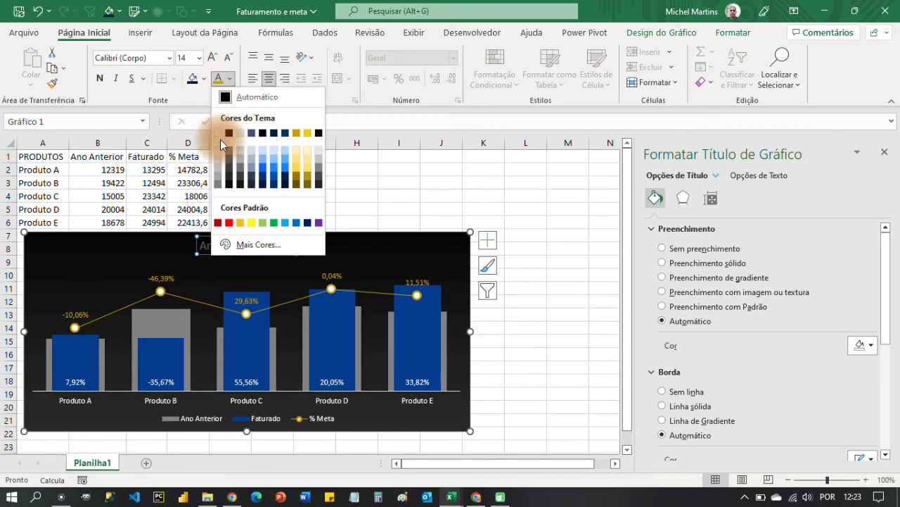
click(218, 134)
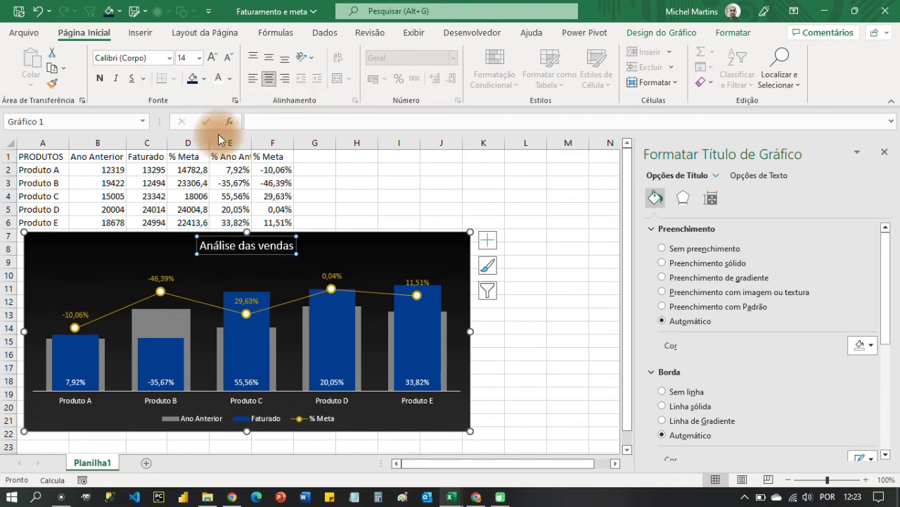
click(212, 57)
click(212, 57)
click(212, 57)
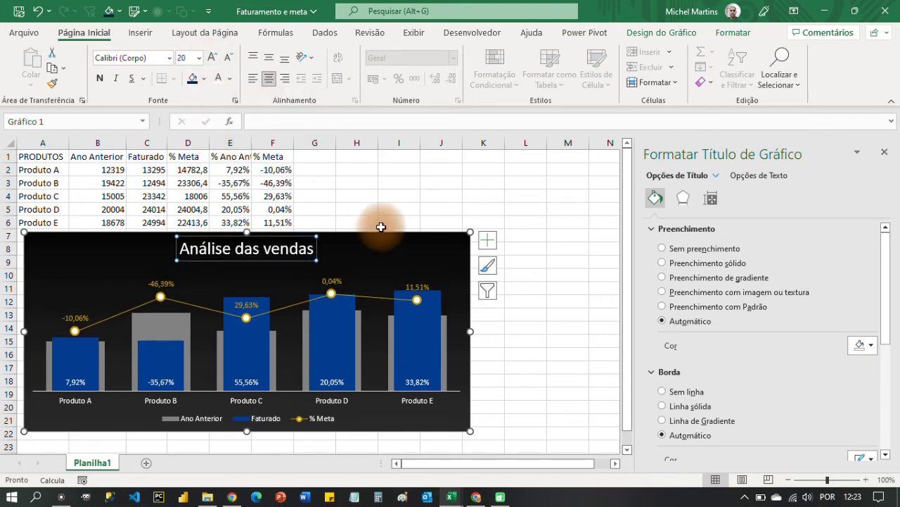
Move the chart over the table to start at cell A1 and enlarge it to reach about column L, row 21.
drag(410, 233, 412, 168)
drag(470, 269, 463, 261)
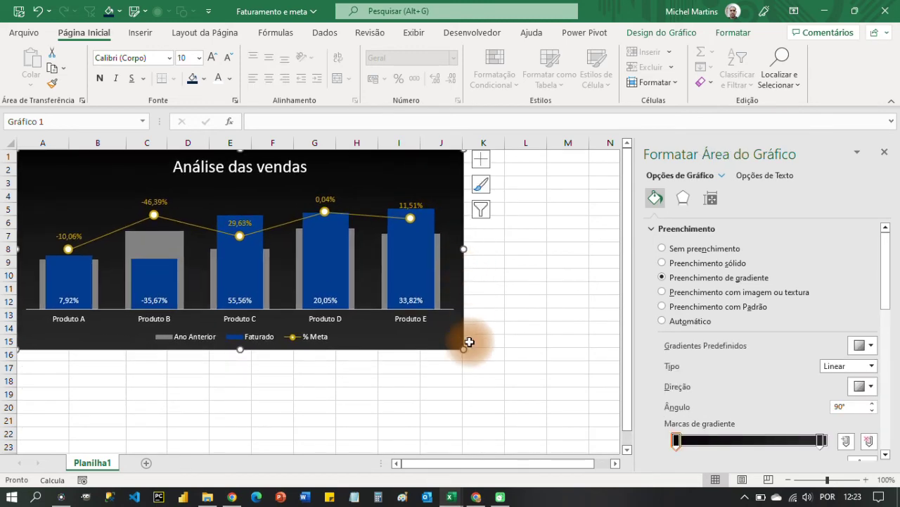
drag(464, 350, 547, 426)
Deselect the chart and hide the worksheet gridlines.
click(581, 299)
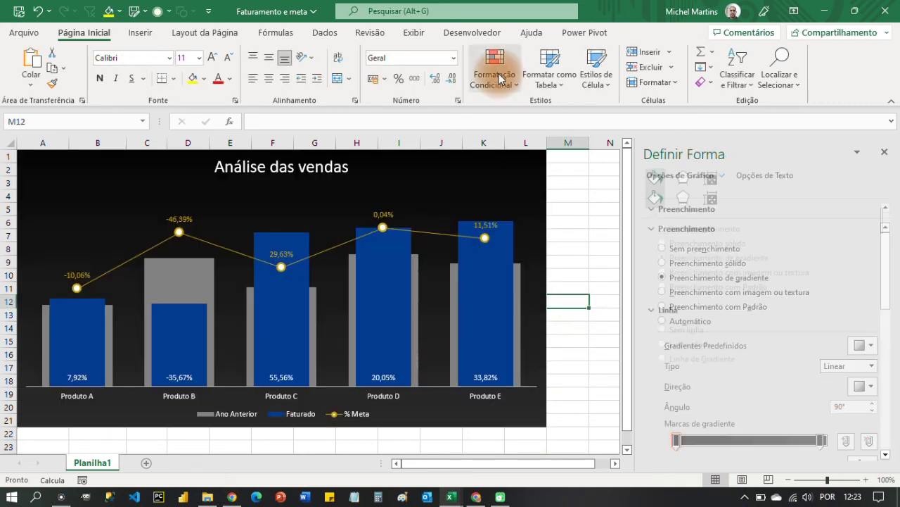
click(421, 36)
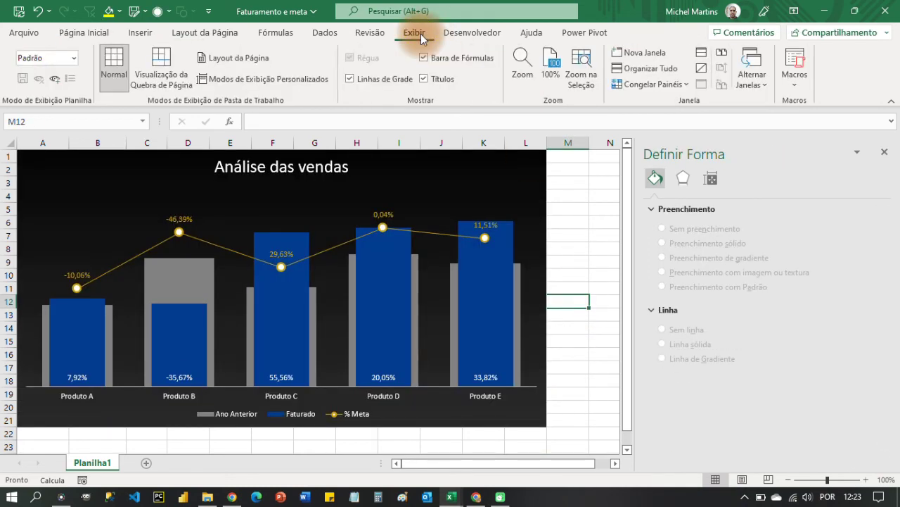
click(350, 79)
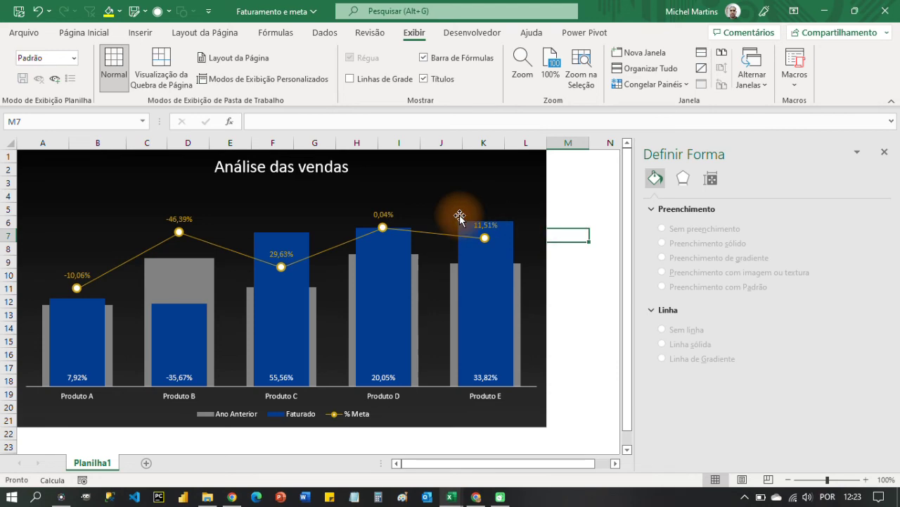
Increase the font size of the % Meta line labels and the Faturado column labels to 11.
click(383, 214)
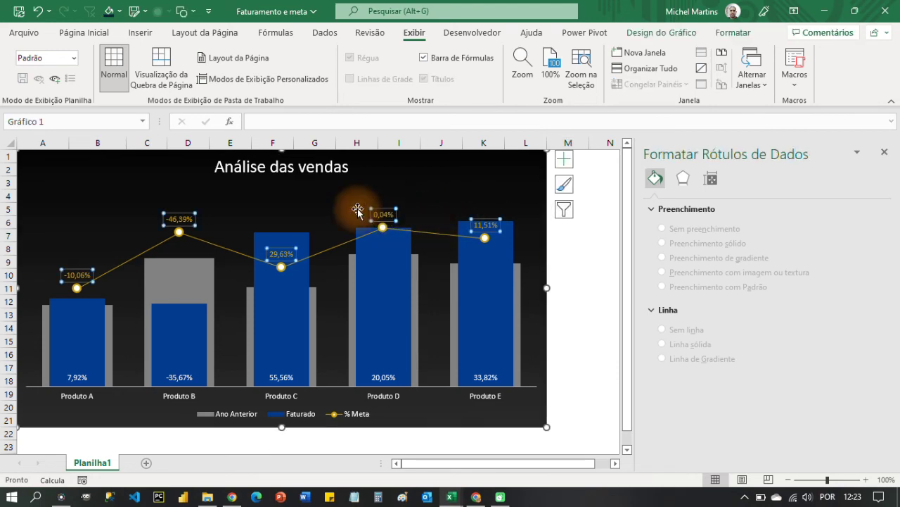
click(79, 34)
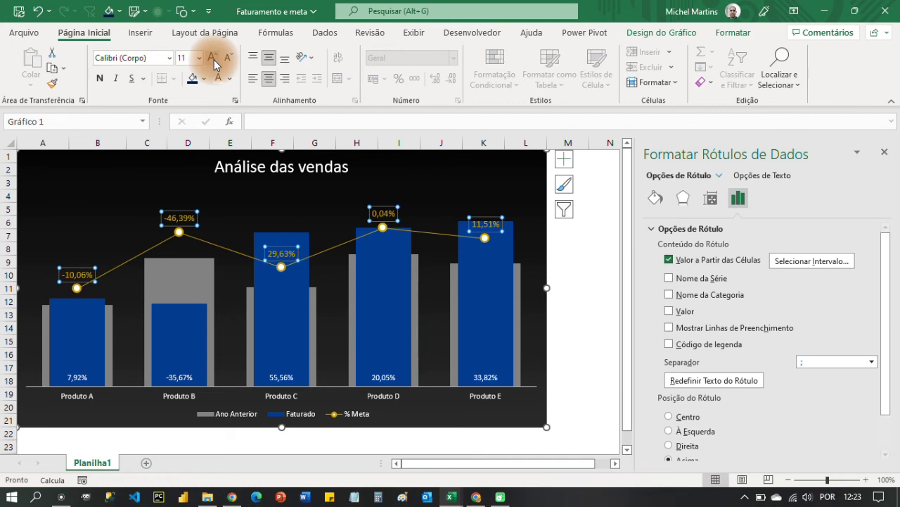
click(282, 377)
click(213, 58)
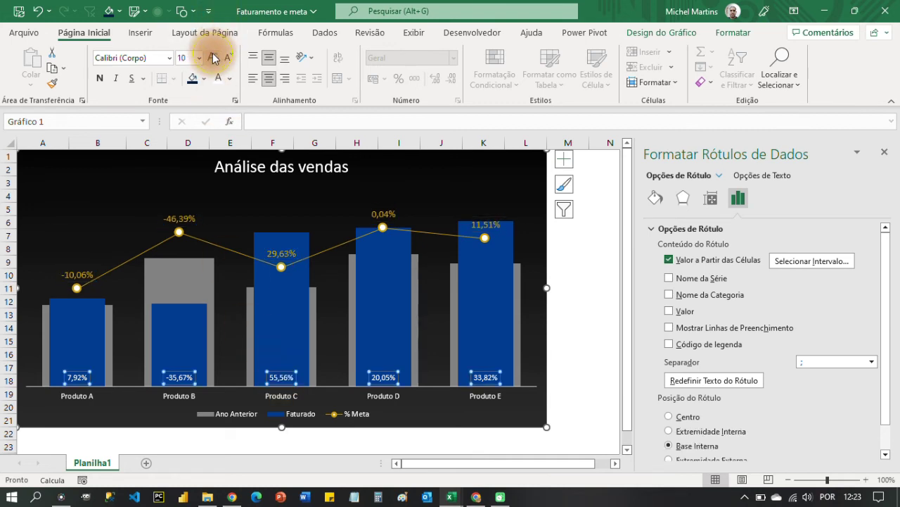
click(214, 58)
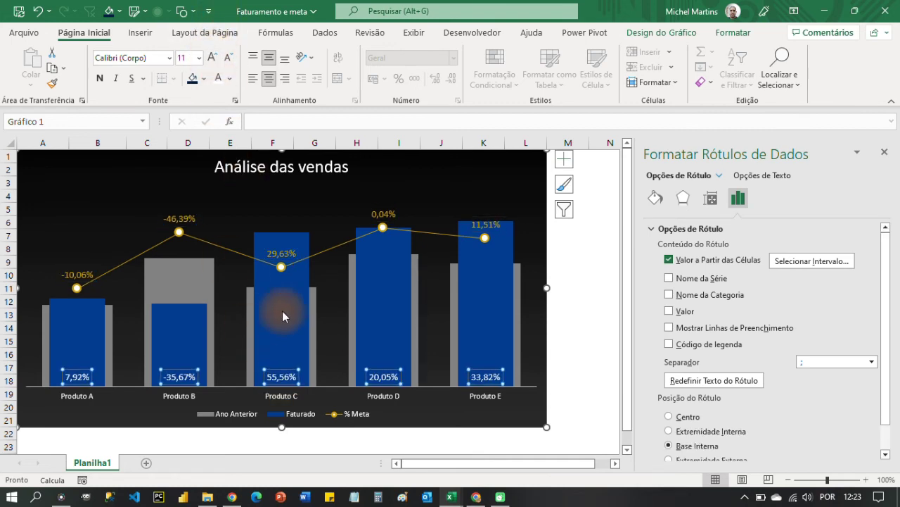
Deselect the chart and recalculate the worksheet repeatedly to test the columns, goal line and percentage labels with new values.
click(572, 284)
key(F9)
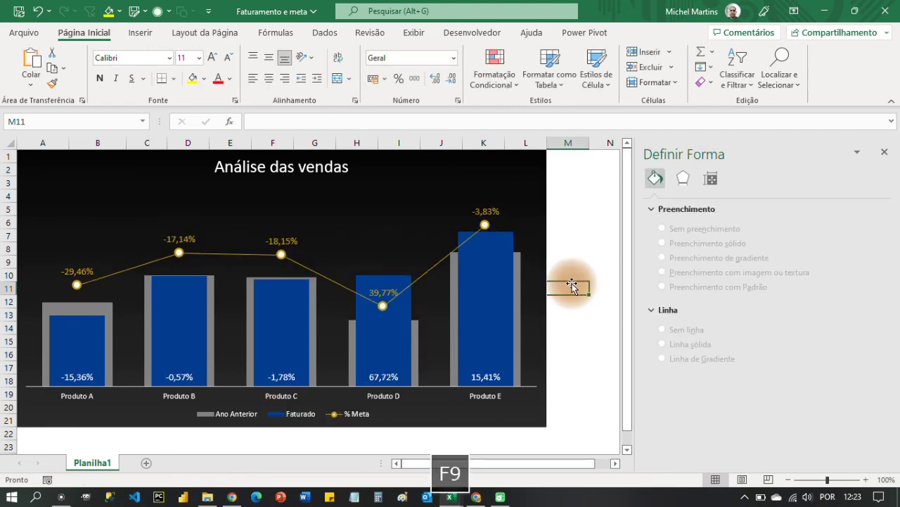
key(F9)
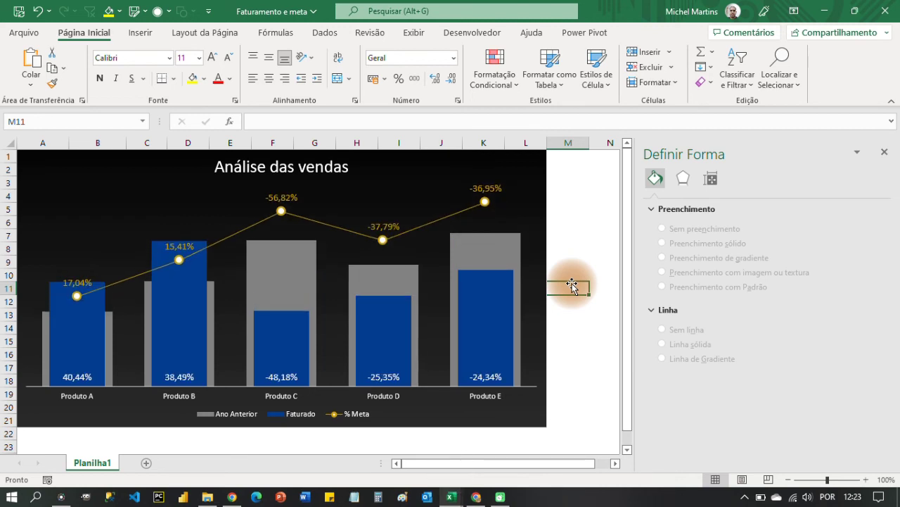
key(F9)
key(F9)
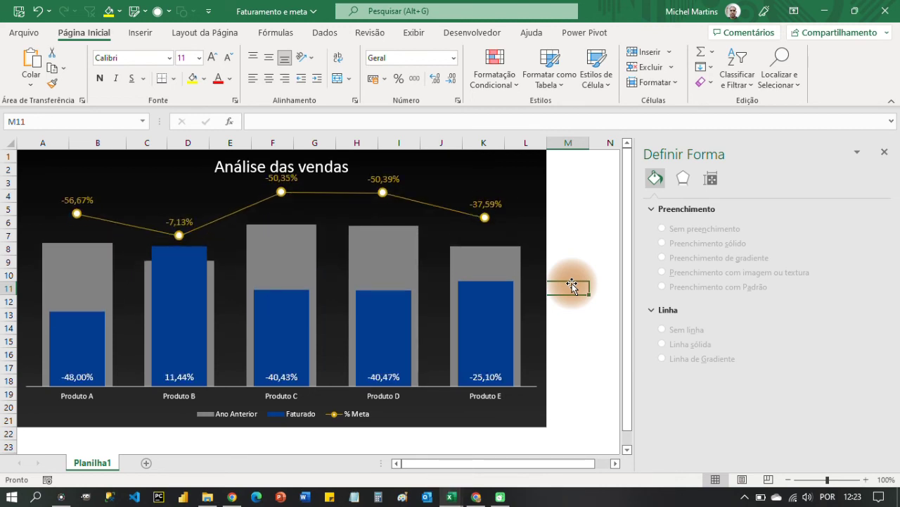
key(F9)
key(F9)
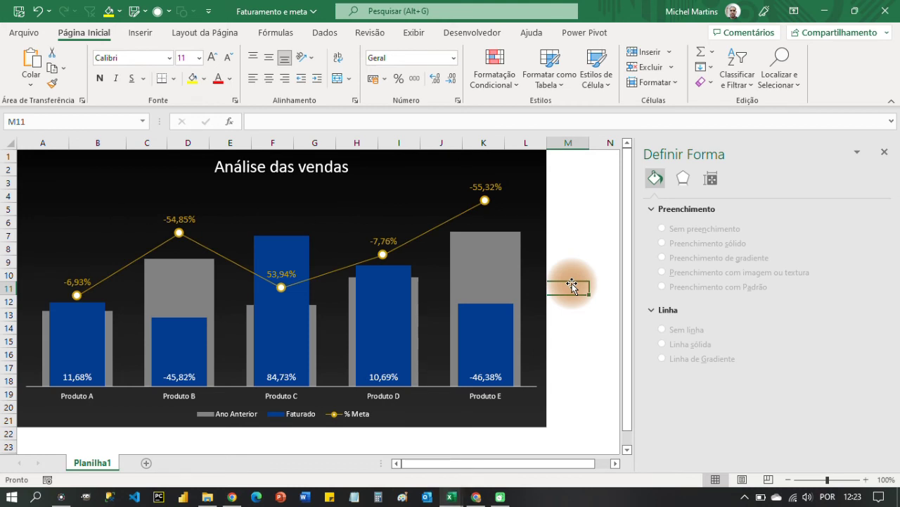
key(F9)
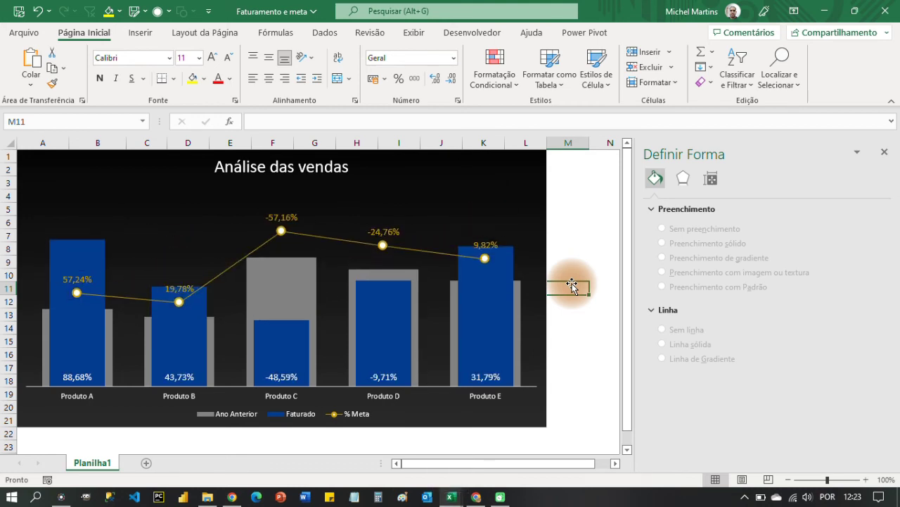
key(F9)
key(F9)
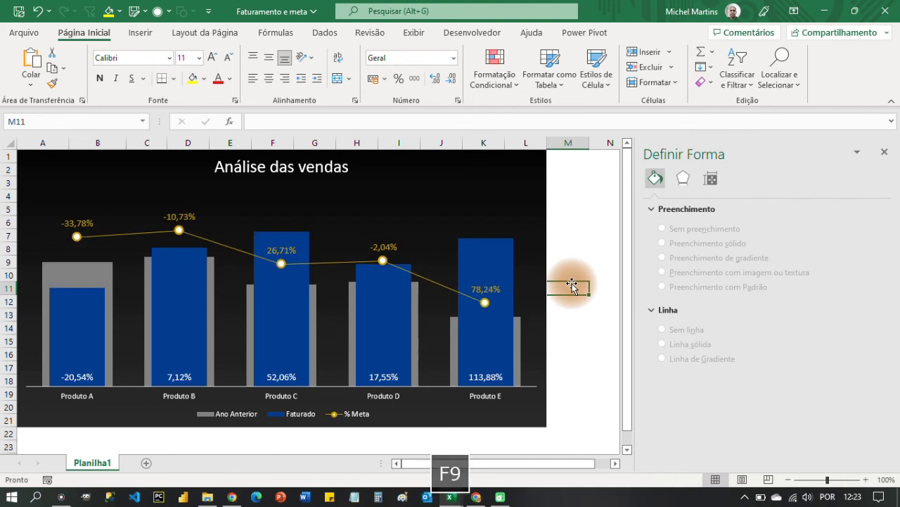
key(F9)
key(F9)
key(F9)
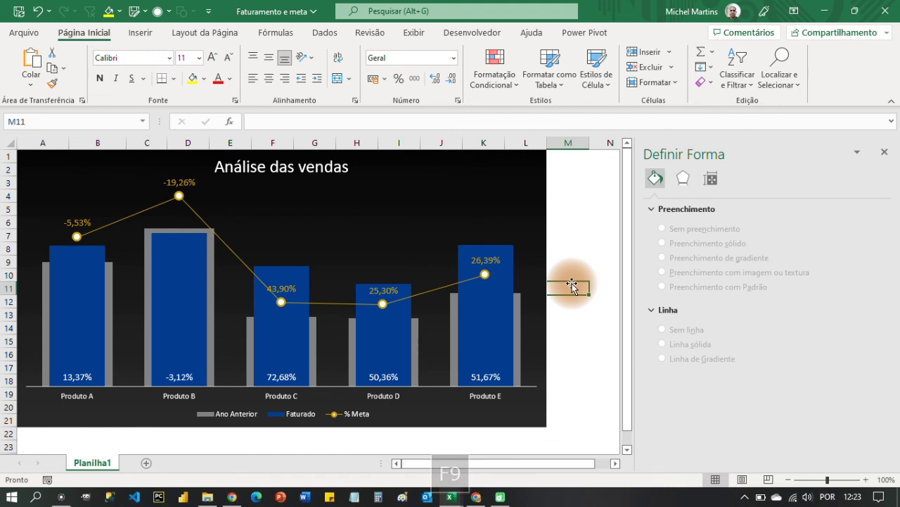
key(F9)
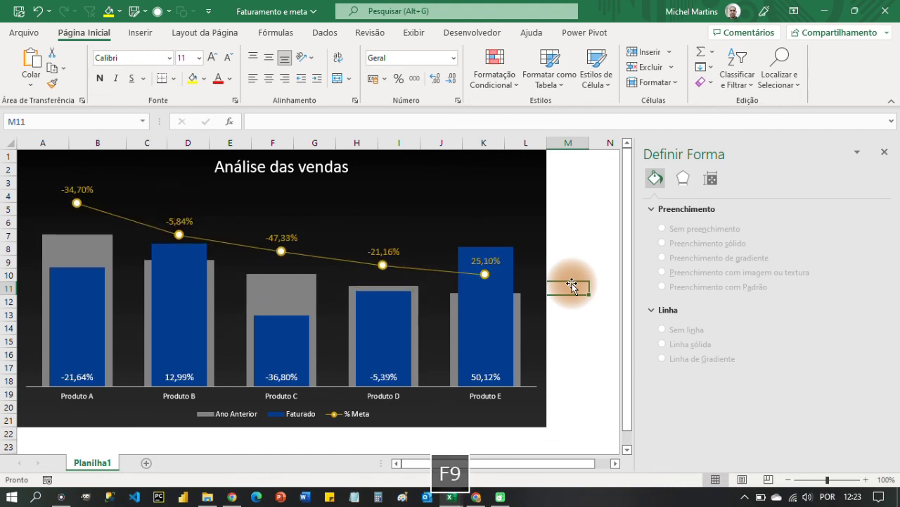